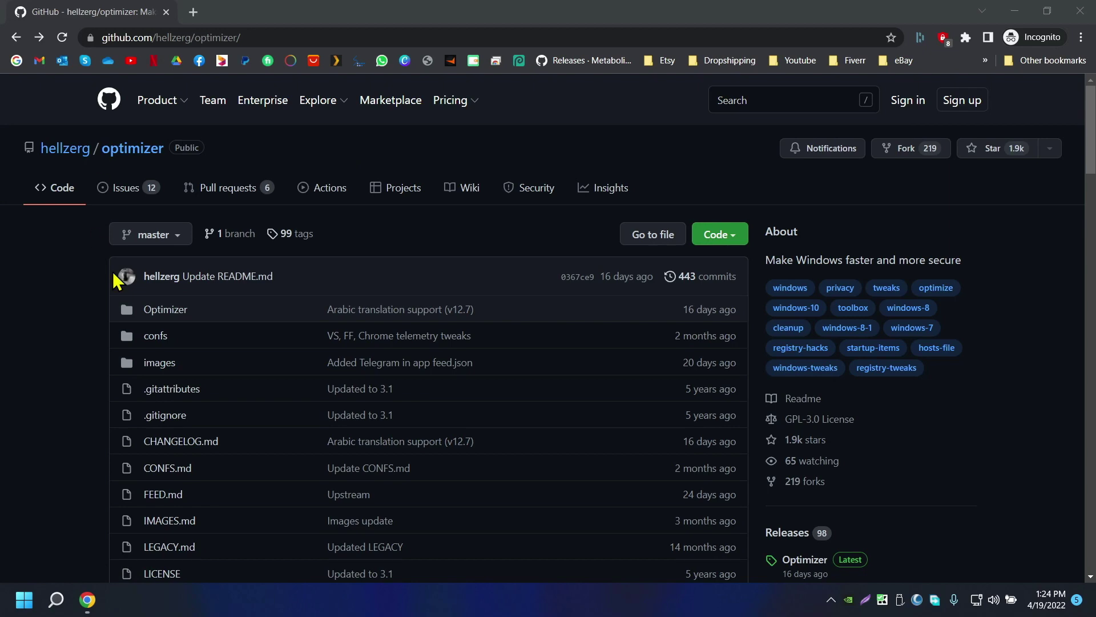
# Browse the optimizer repository page on GitHub and open its Releases list.
pyautogui.scroll(-1, 211, 308)
pyautogui.scroll(1, 213, 310)
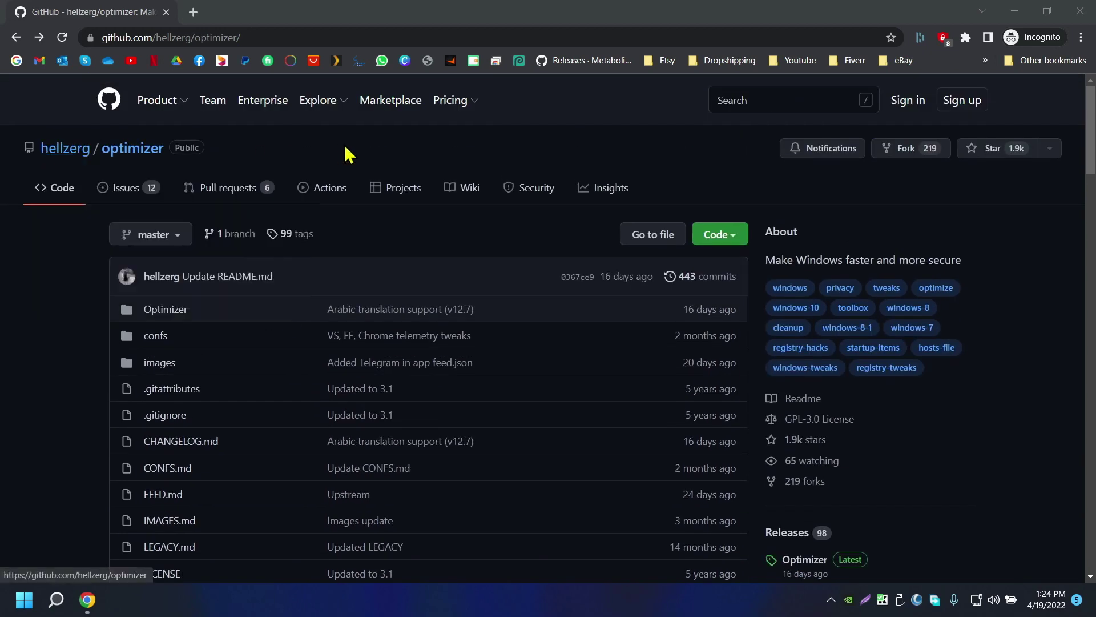
pyautogui.scroll(-5, 320, 167)
pyautogui.scroll(-7, 303, 176)
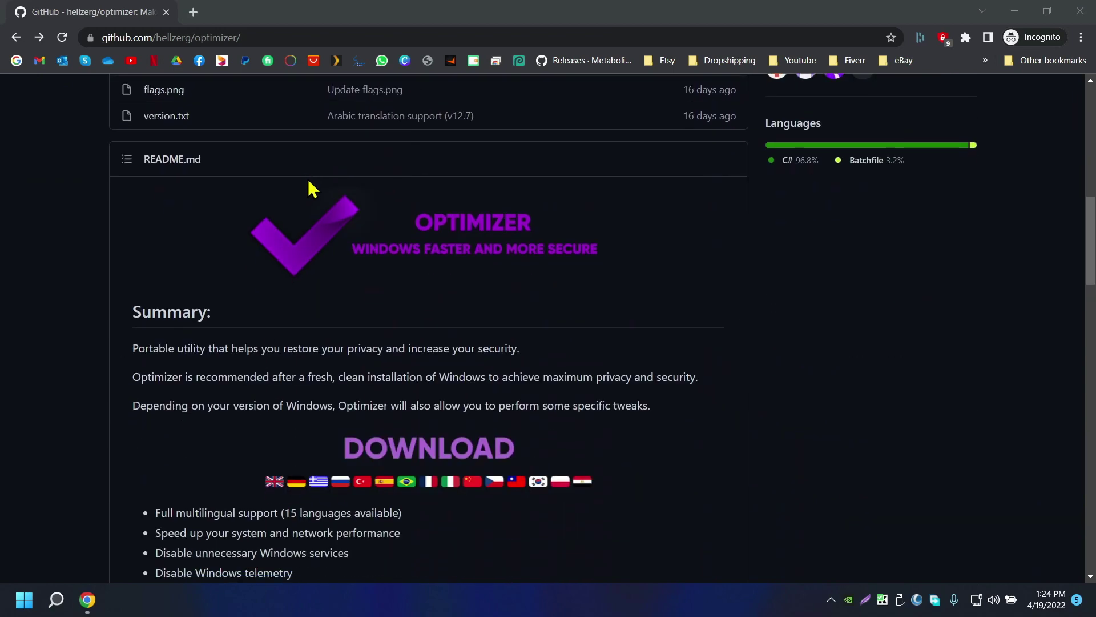
pyautogui.scroll(1, 305, 311)
pyautogui.scroll(5, 302, 308)
pyautogui.scroll(-7, 303, 310)
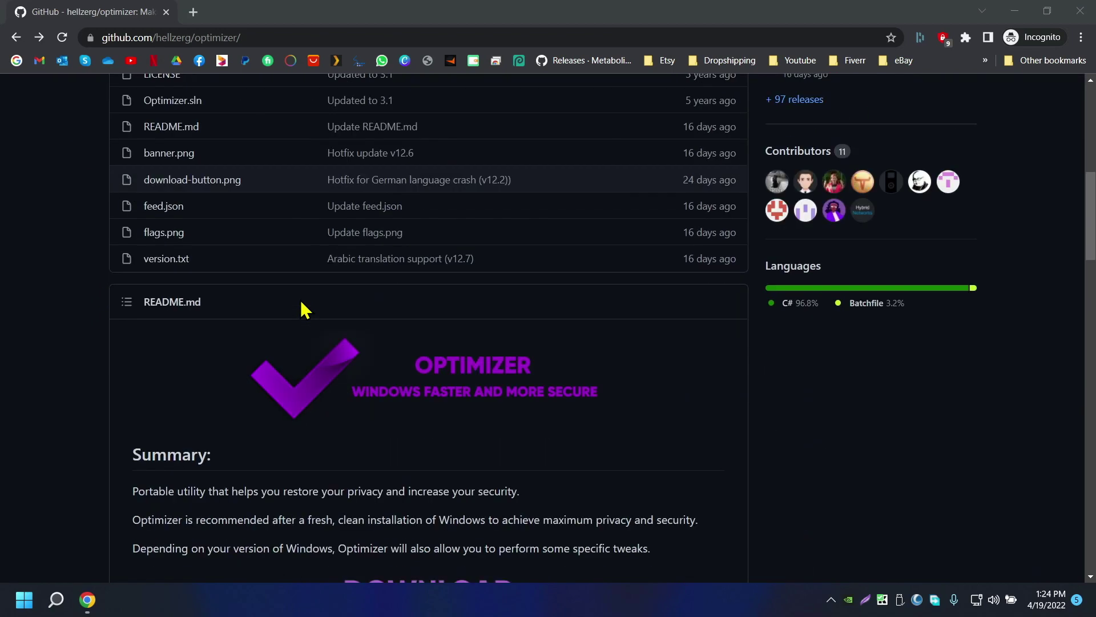
pyautogui.scroll(1, 617, 169)
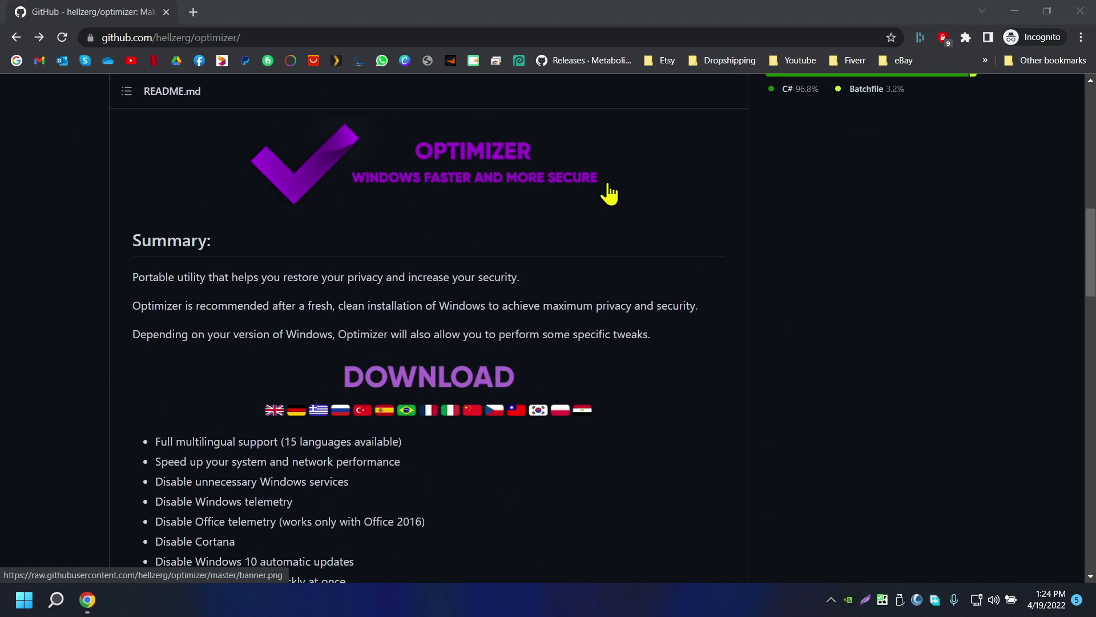
pyautogui.scroll(-1, 657, 171)
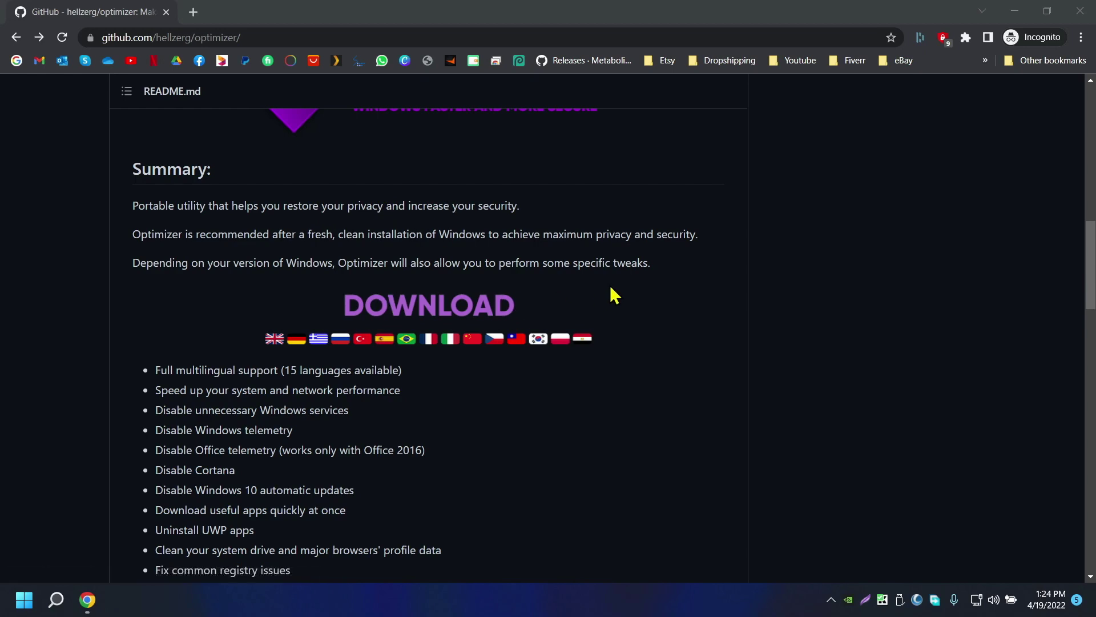
pyautogui.scroll(10, 618, 280)
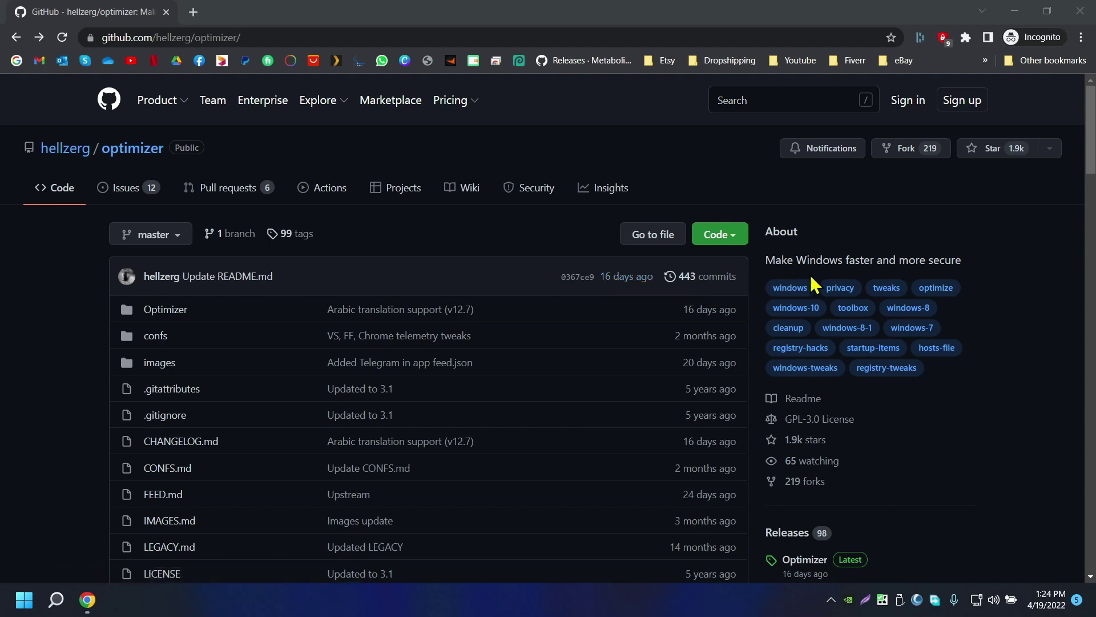
pyautogui.scroll(-2, 832, 320)
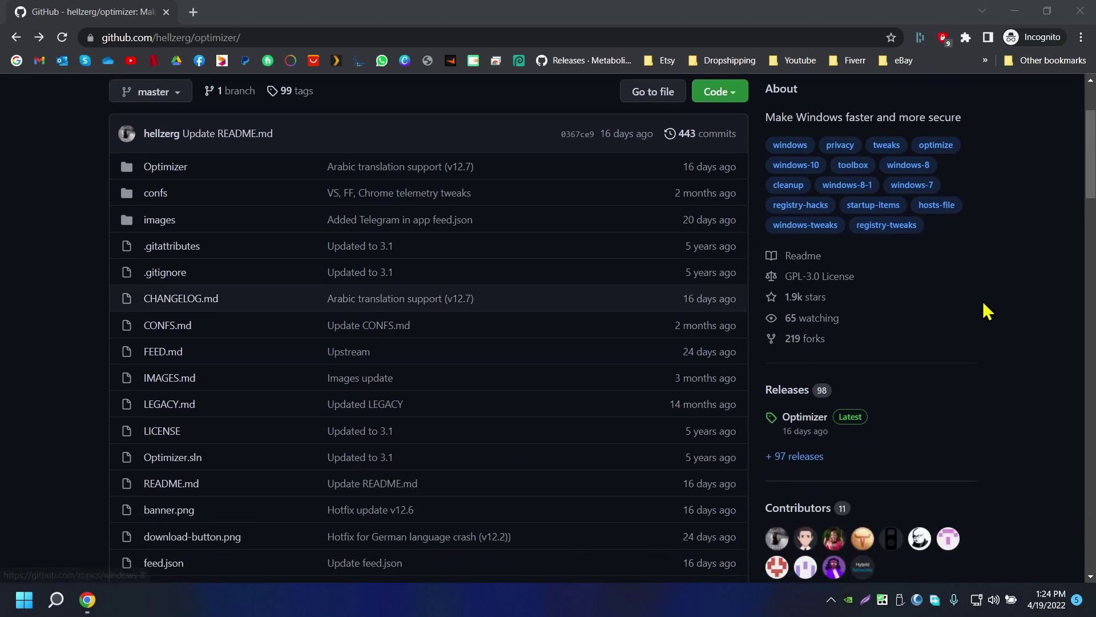
pyautogui.click(792, 397)
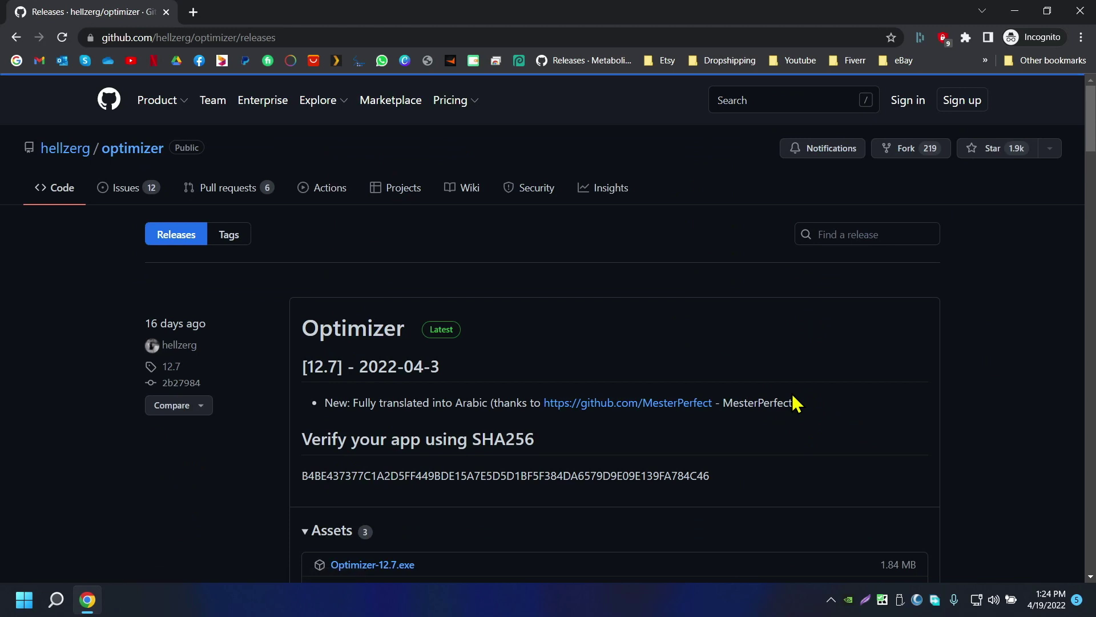
# Download Optimizer-12.7.exe (1.84 MB) from the 12.7 release's Assets.
pyautogui.scroll(-2, 365, 247)
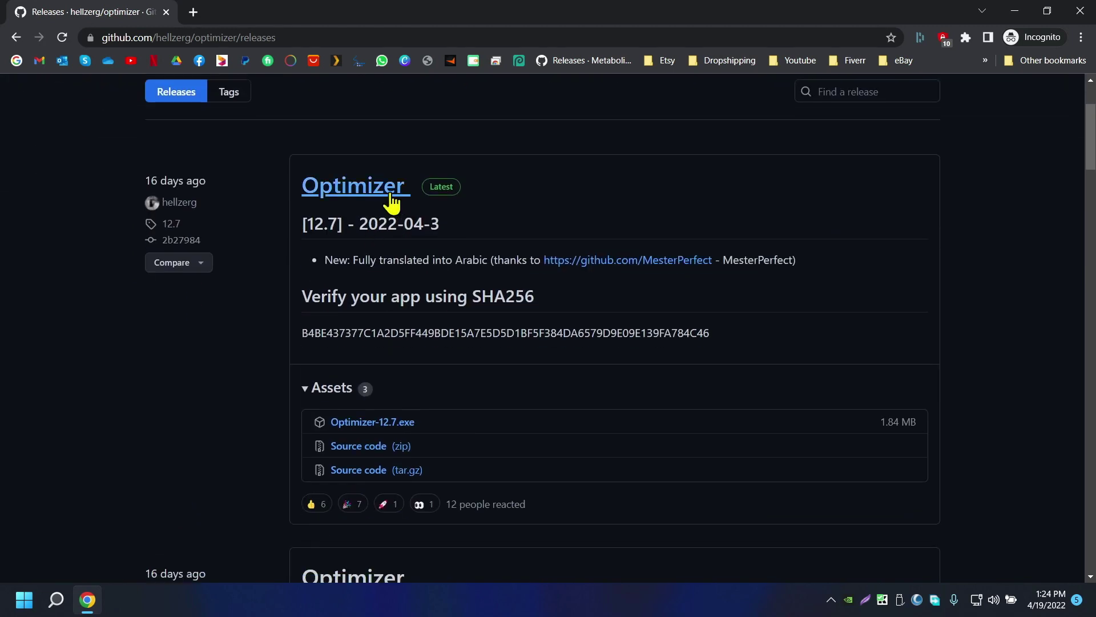
pyautogui.moveTo(467, 195); pyautogui.dragTo(359, 187)
pyautogui.click(551, 201)
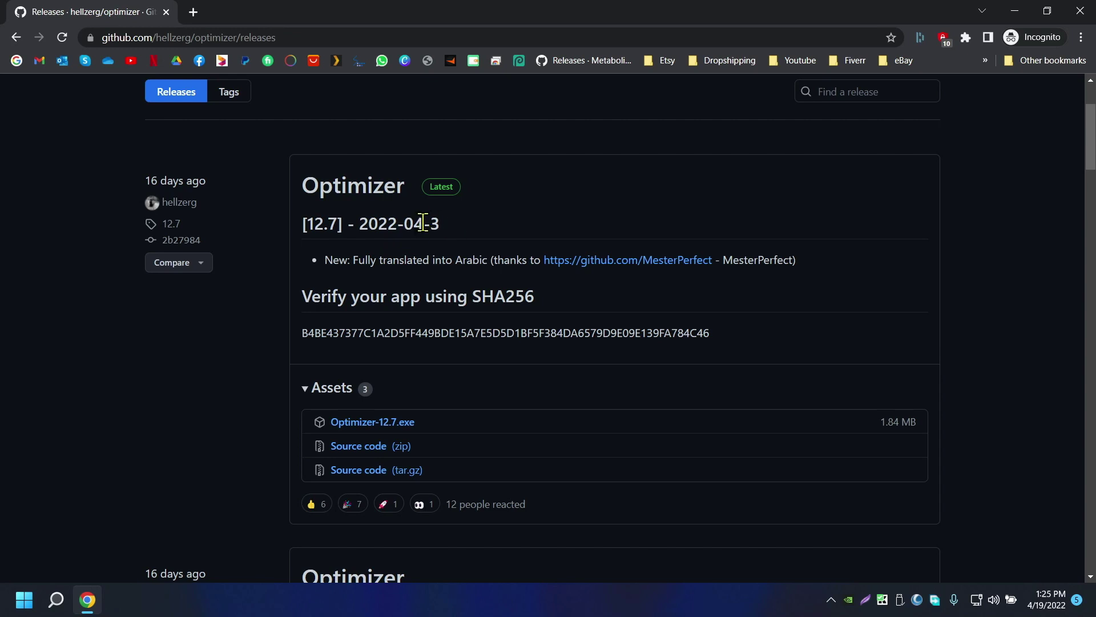
pyautogui.scroll(-2, 537, 215)
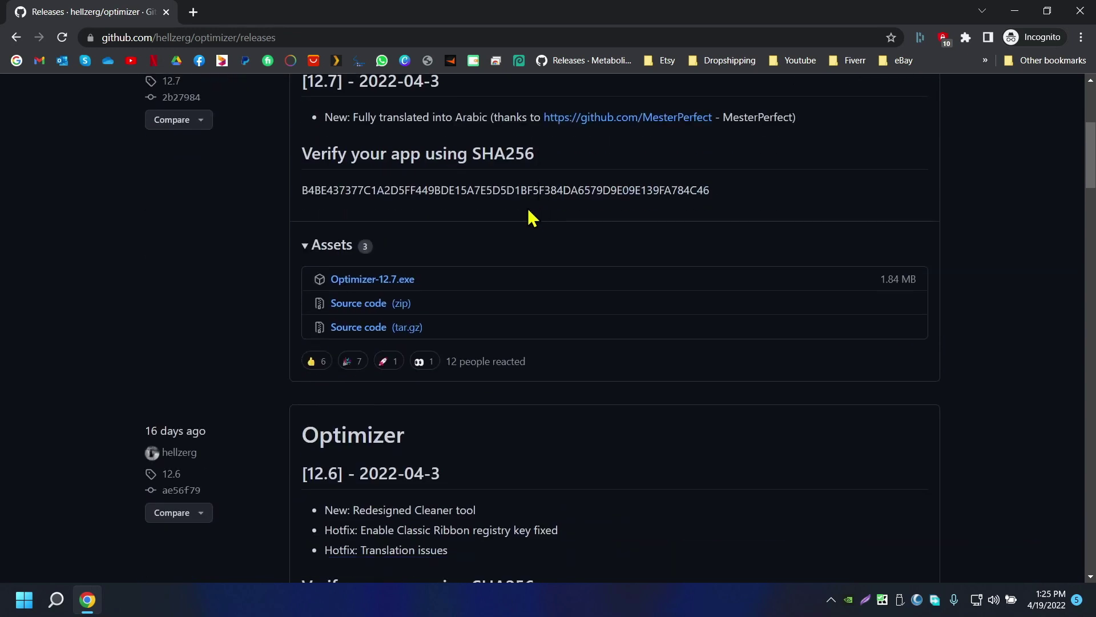
pyautogui.click(406, 283)
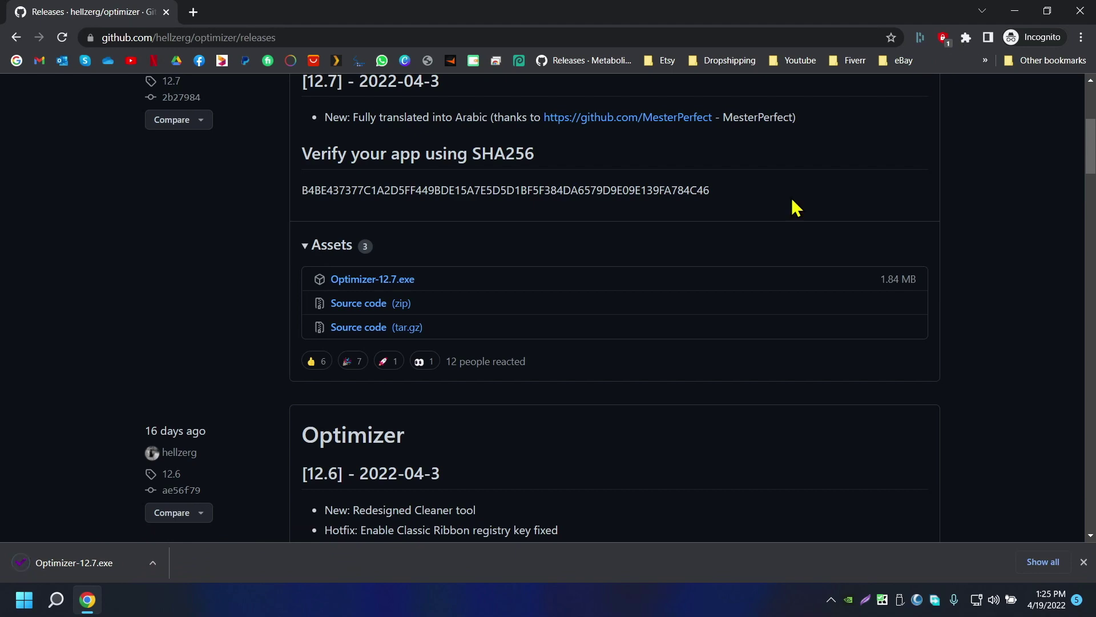
# Run Optimizer-12.7.exe from Chrome's download shelf and minimize Chrome while it starts.
pyautogui.click(63, 570)
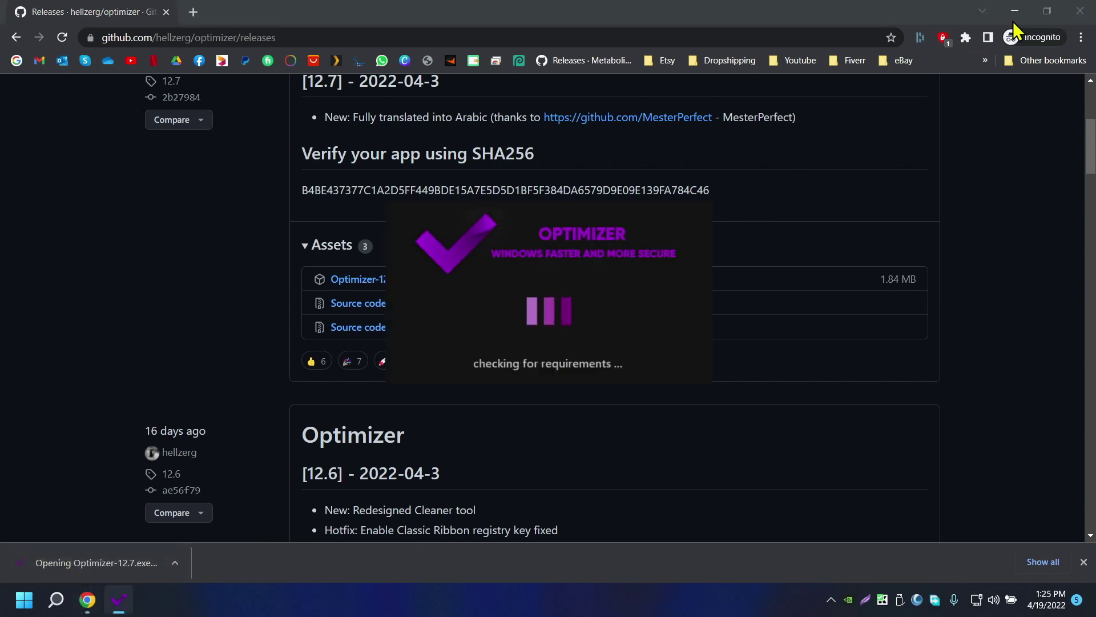
pyautogui.click(1015, 17)
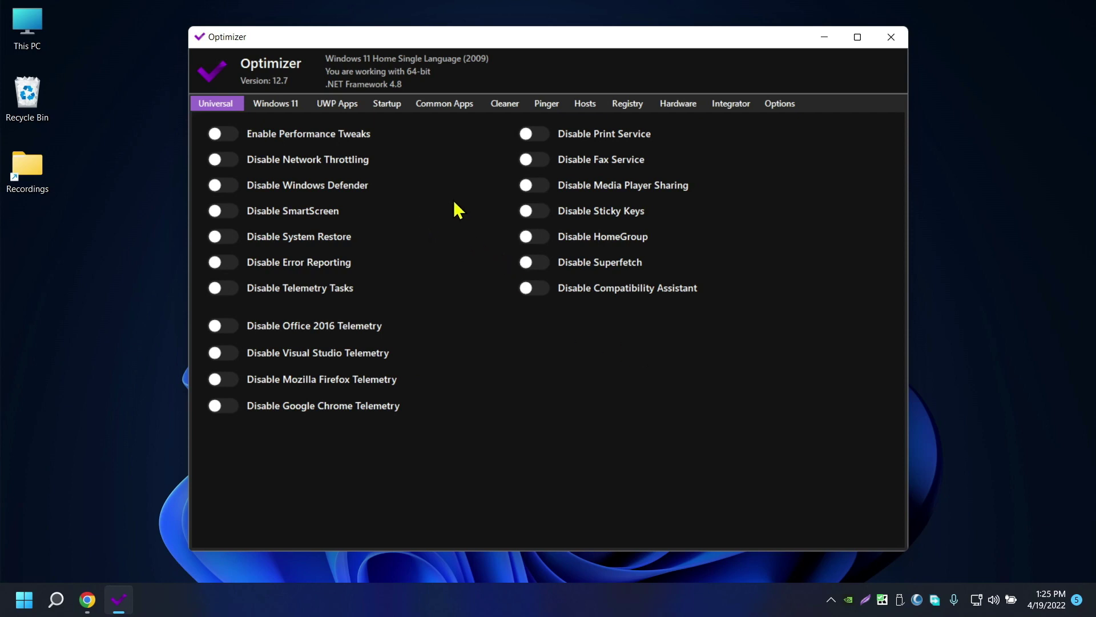
# On Universal, enable Performance Tweaks and disable Network Throttling, SmartScreen, Error Reporting and Telemetry Tasks.
pyautogui.moveTo(286, 137)
pyautogui.moveTo(312, 164)
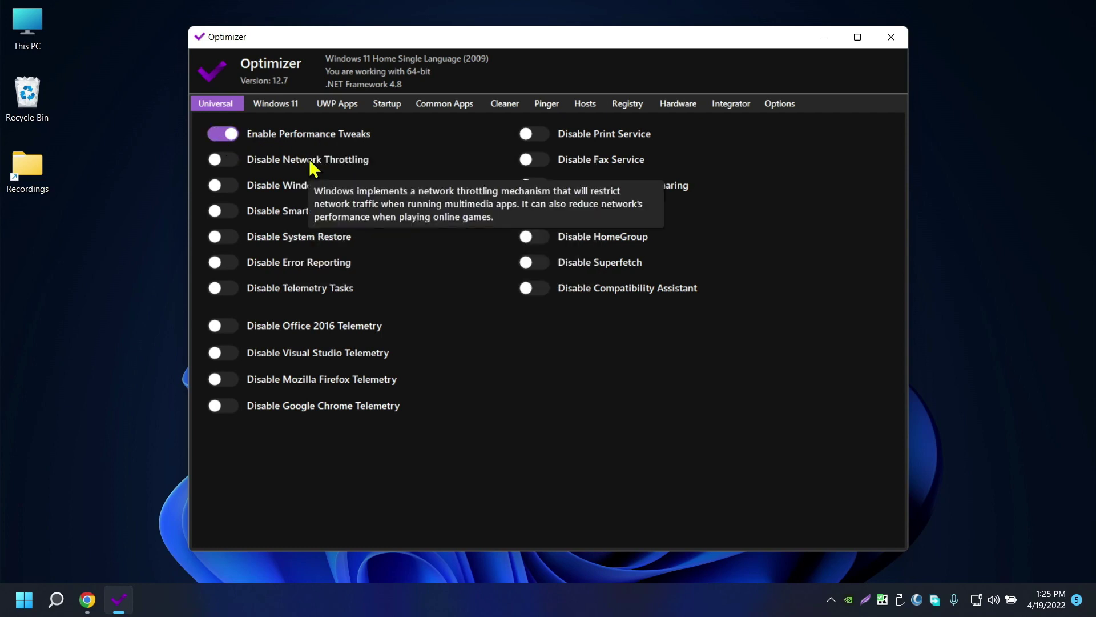
pyautogui.click(222, 159)
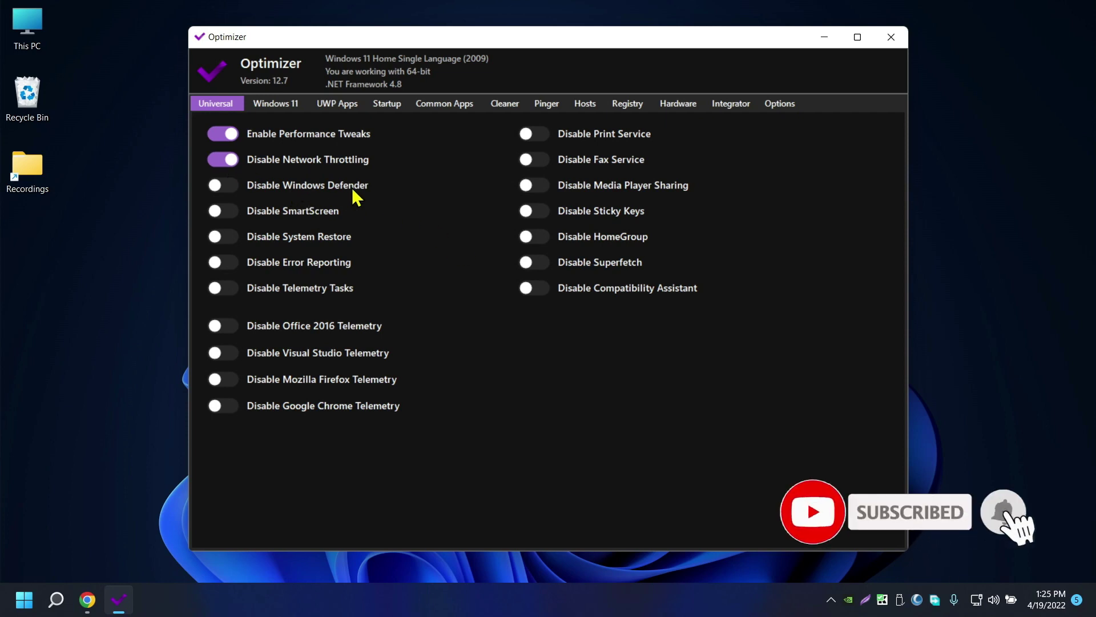
pyautogui.moveTo(357, 196)
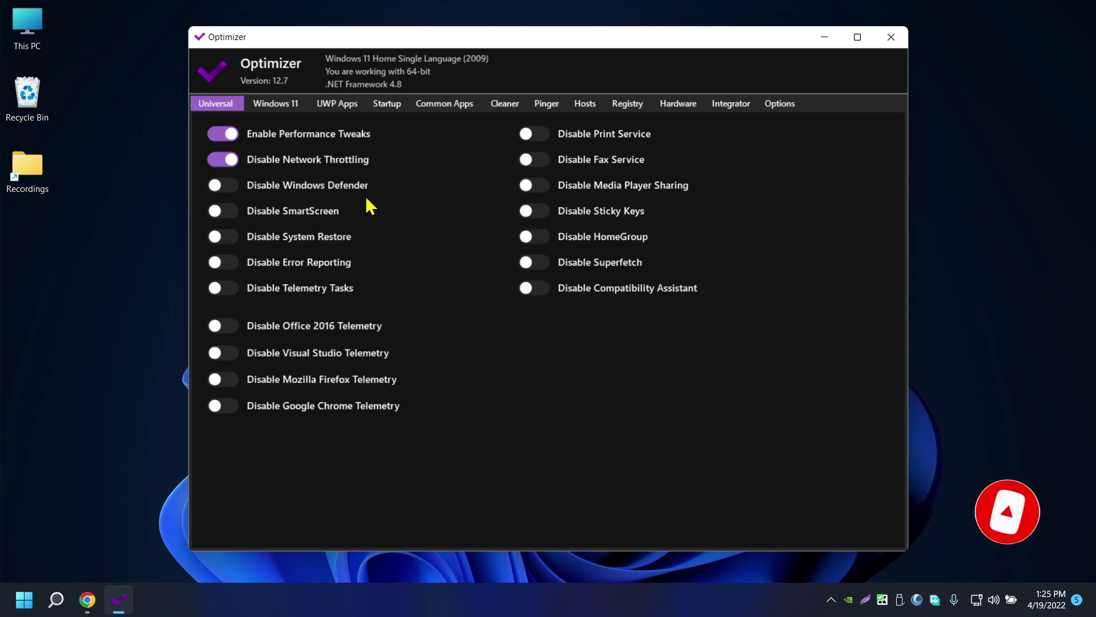
pyautogui.moveTo(305, 185)
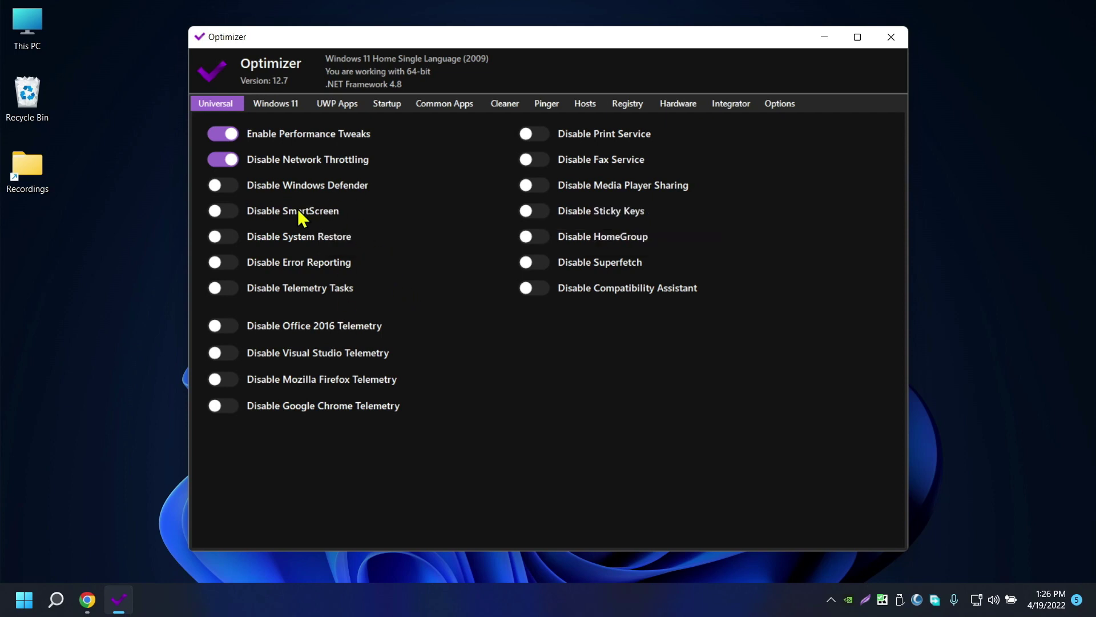
pyautogui.moveTo(298, 211)
pyautogui.moveTo(295, 239)
pyautogui.moveTo(264, 273)
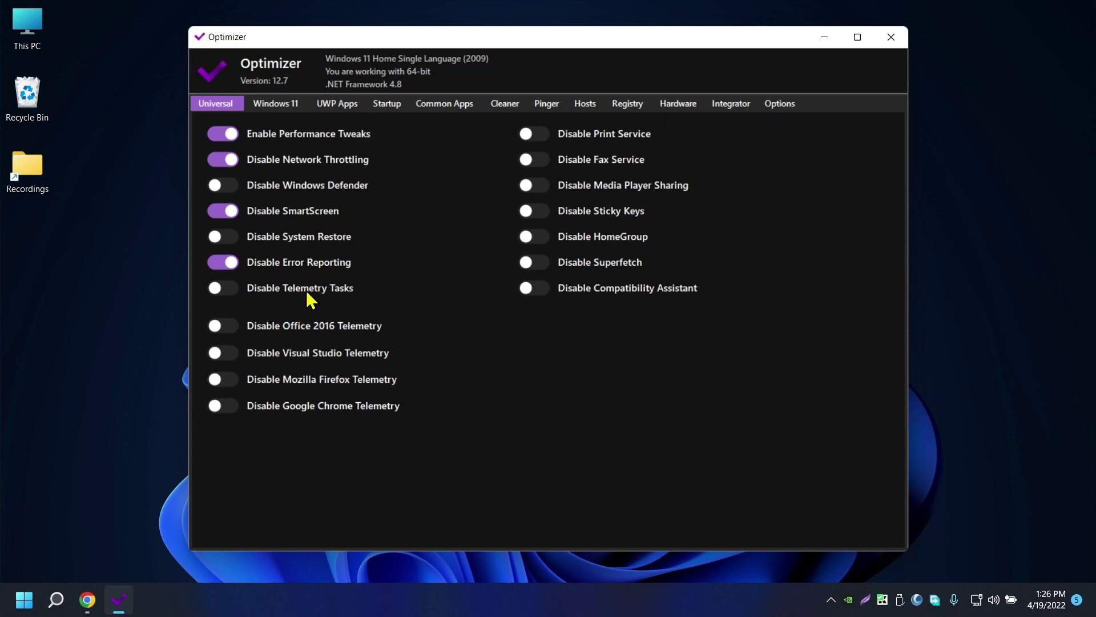
pyautogui.moveTo(307, 298)
pyautogui.moveTo(327, 327)
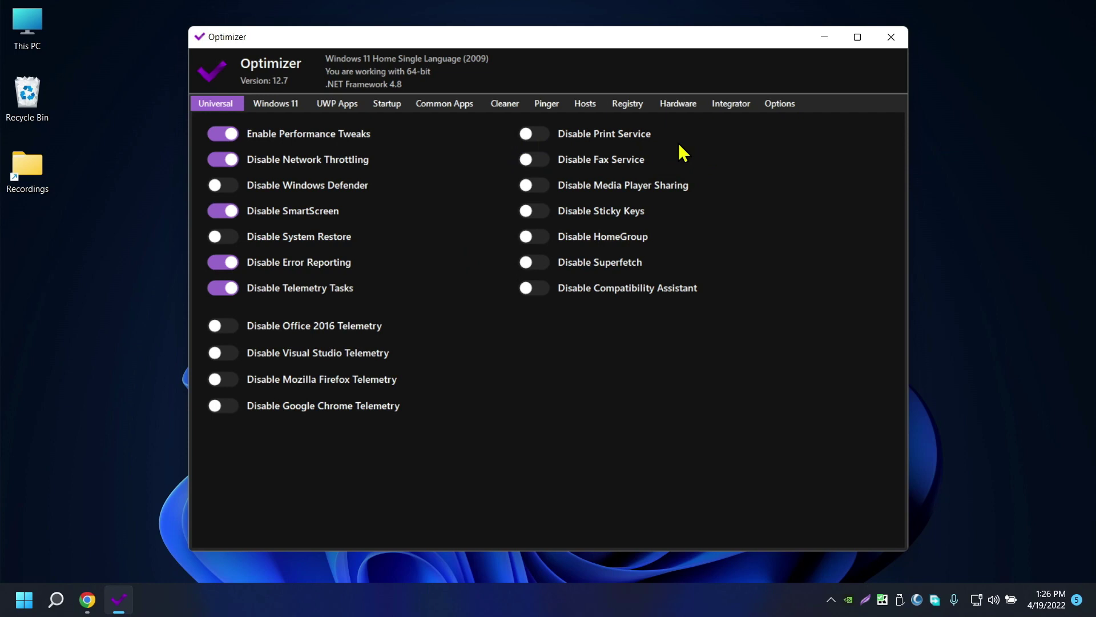
pyautogui.moveTo(632, 140)
# Switch on every right-column Universal toggle, from Disable Print Service to Disable Compatibility Assistant.
pyautogui.click(540, 135)
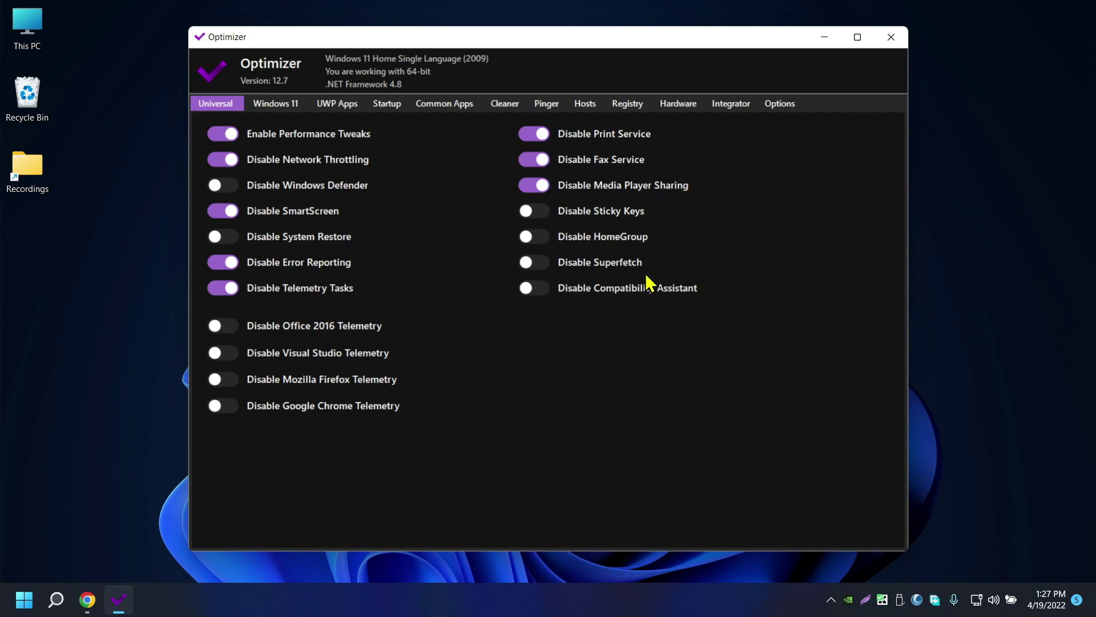
pyautogui.moveTo(622, 211)
pyautogui.moveTo(607, 264)
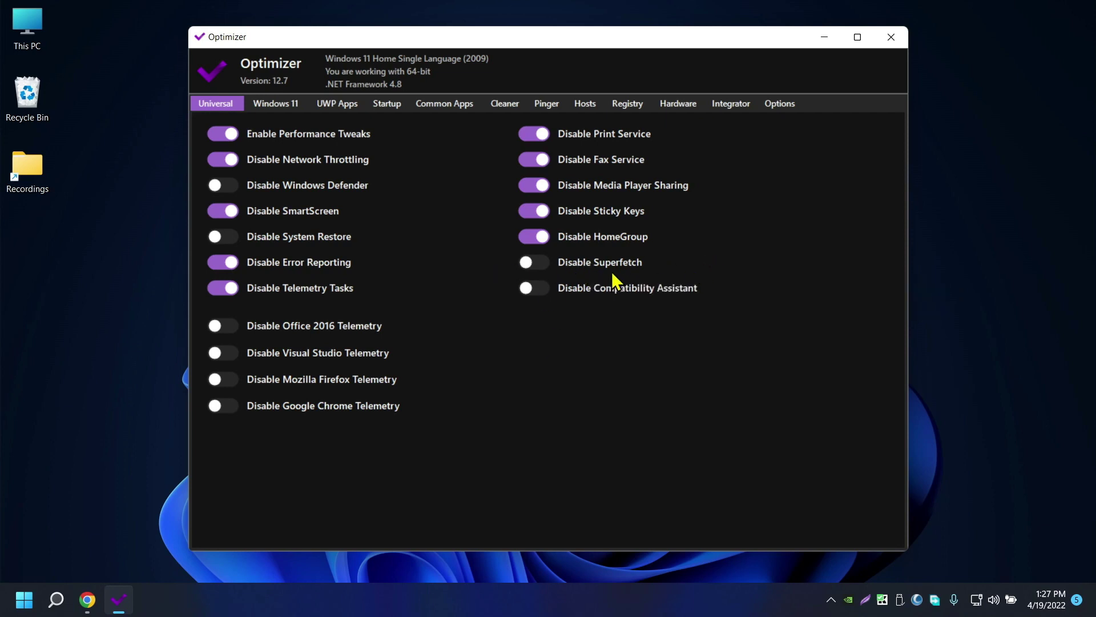
pyautogui.moveTo(606, 277)
pyautogui.moveTo(635, 295)
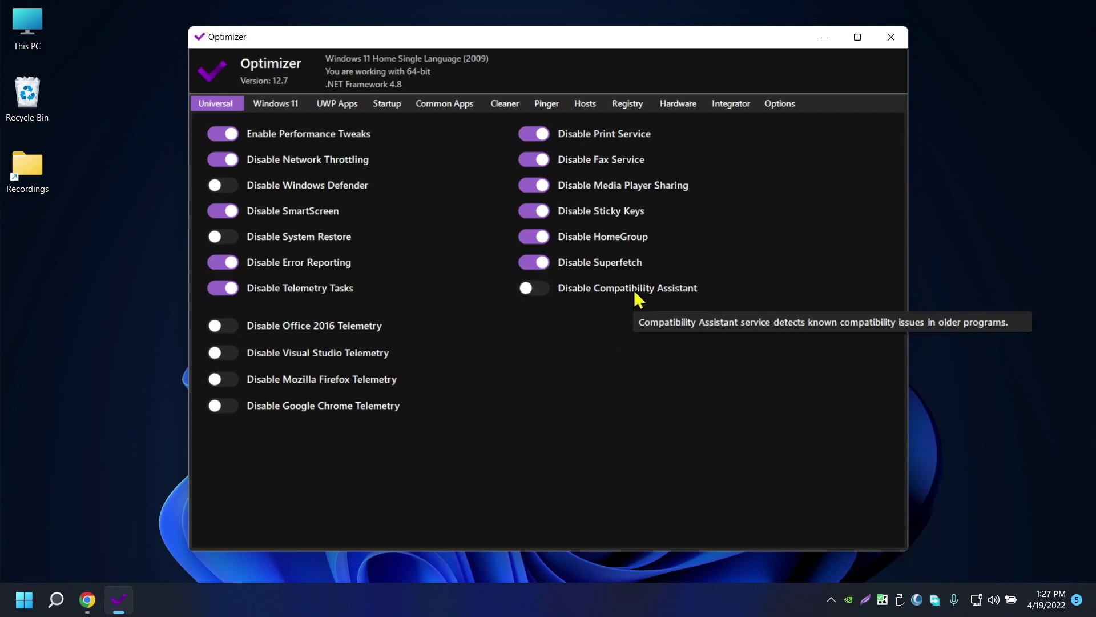
pyautogui.click(544, 288)
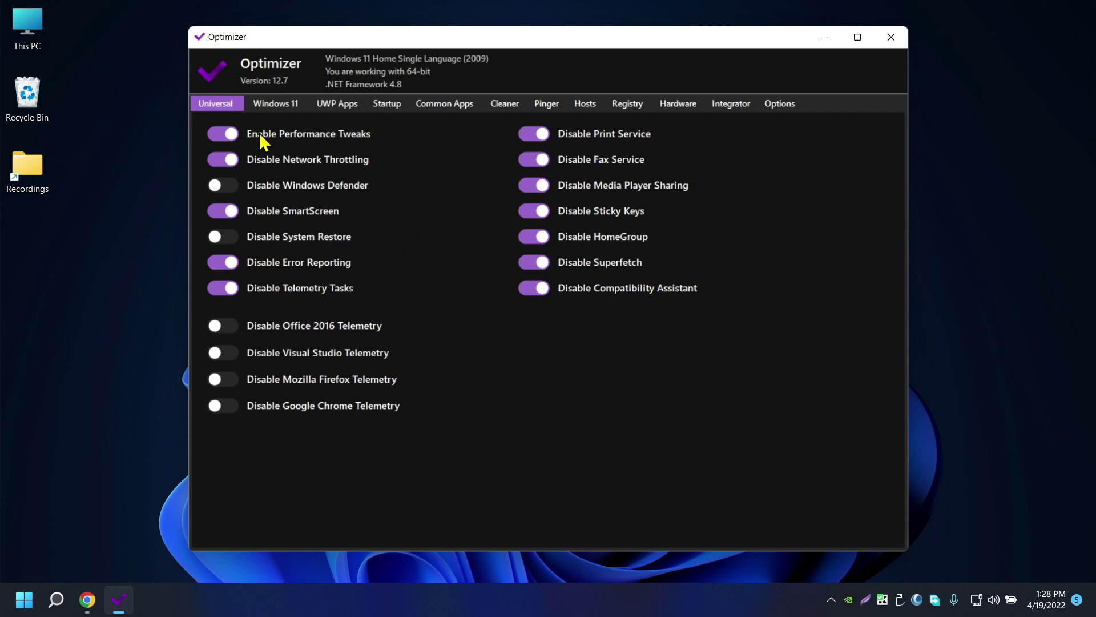
pyautogui.moveTo(340, 146)
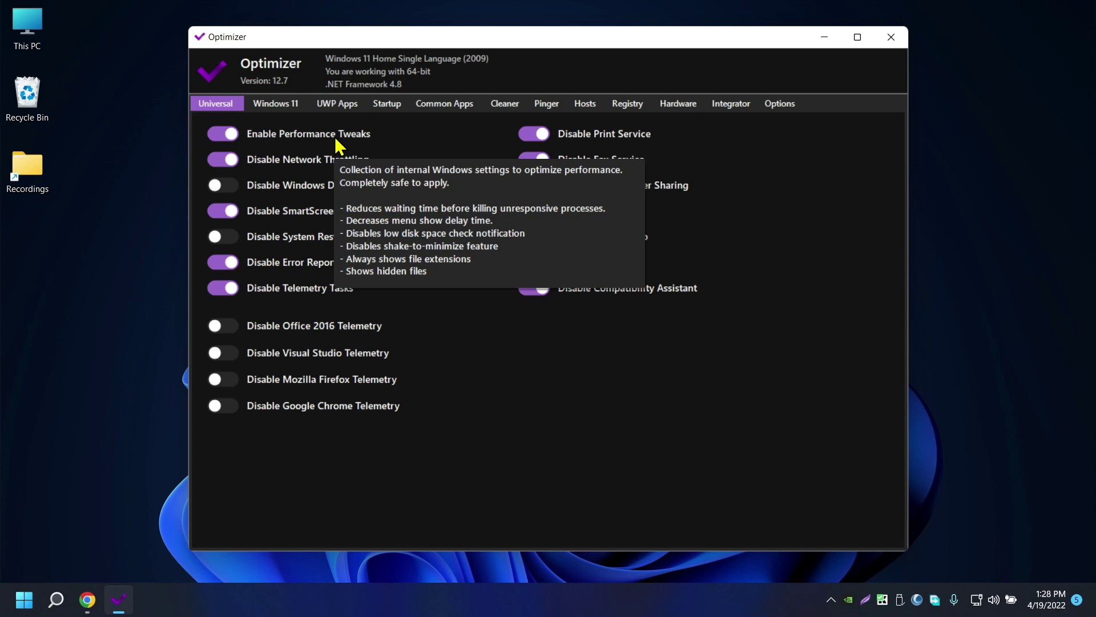
# On the Windows 11 tab, restore the classic File Explorer and disable Start menu ads.
pyautogui.click(289, 110)
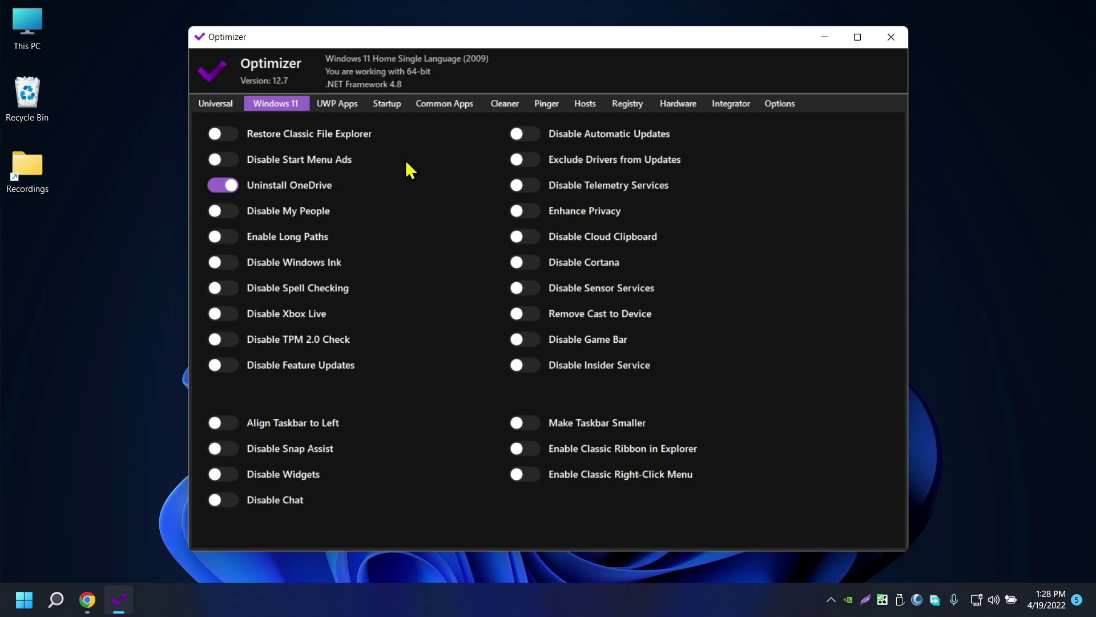
pyautogui.moveTo(305, 142)
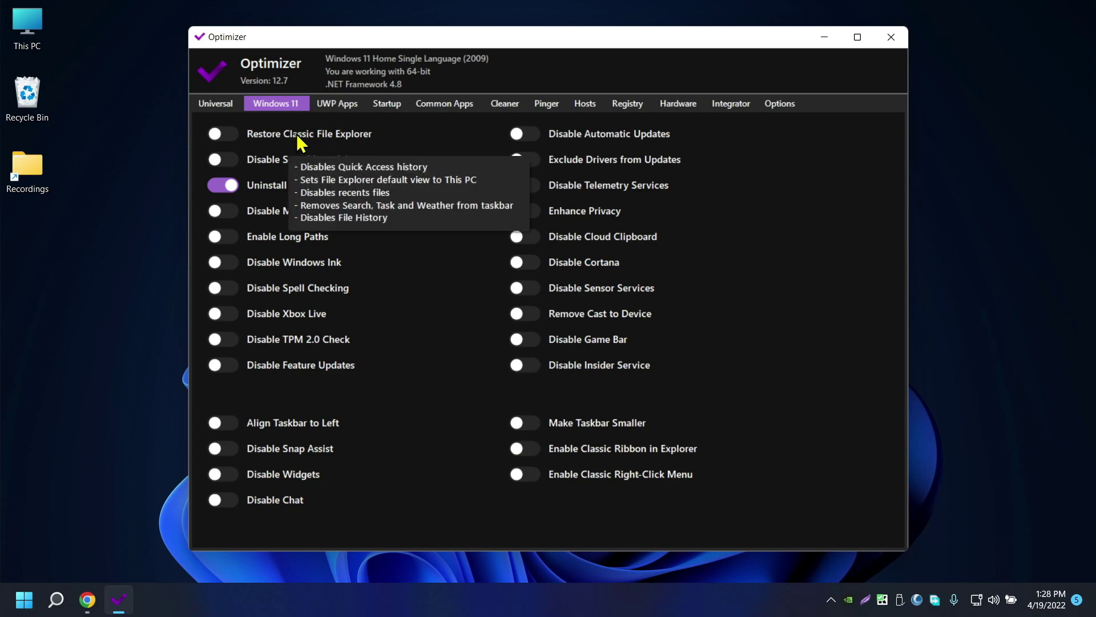
pyautogui.click(220, 135)
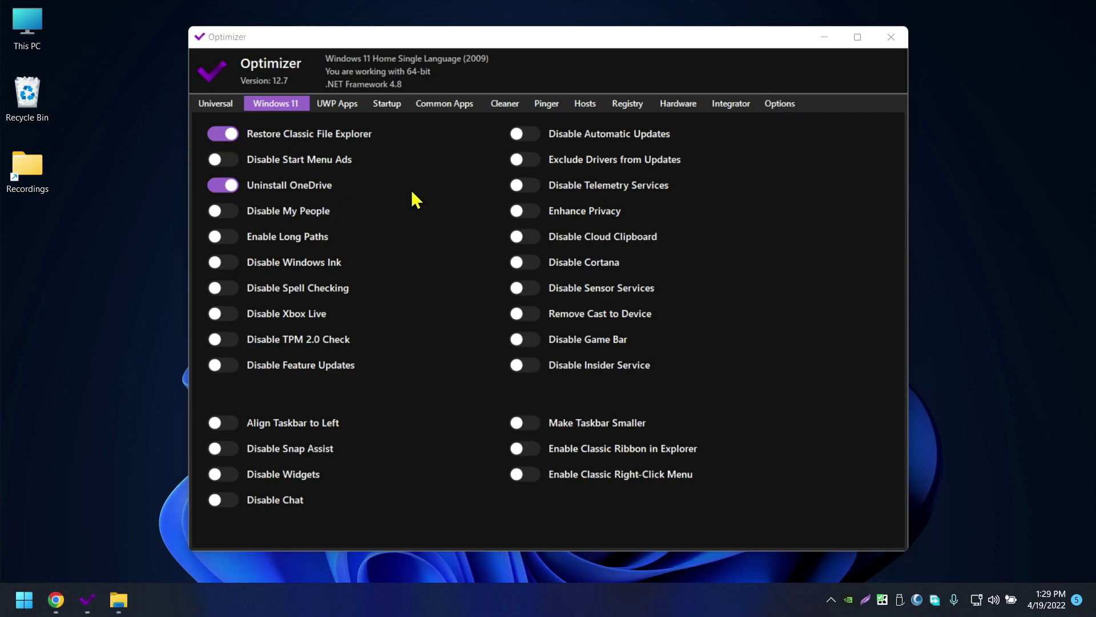
pyautogui.moveTo(263, 162)
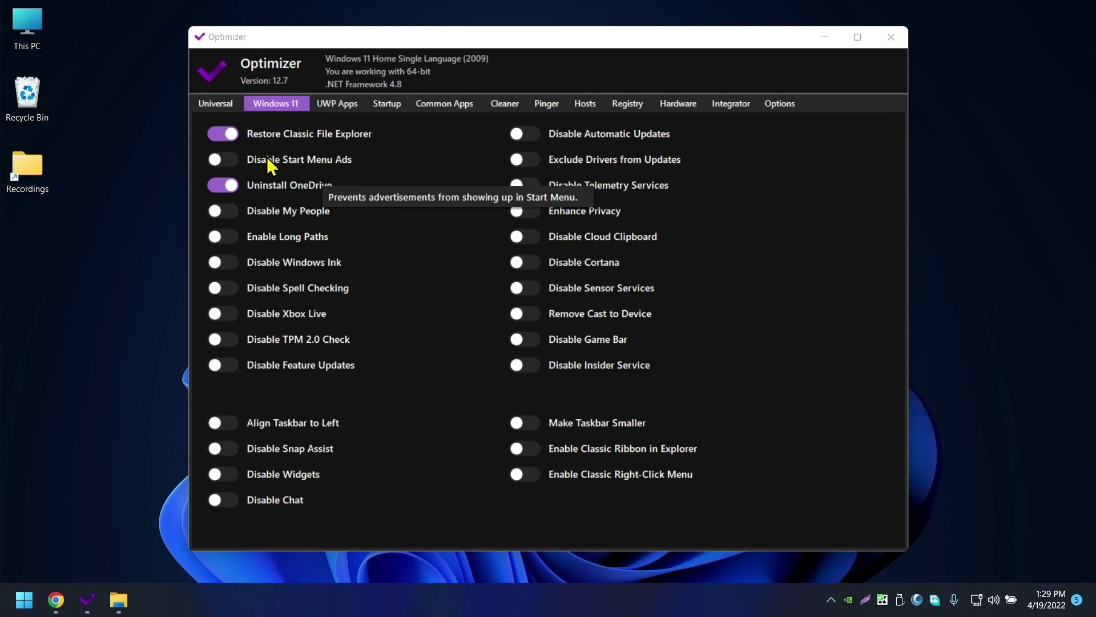
pyautogui.click(228, 162)
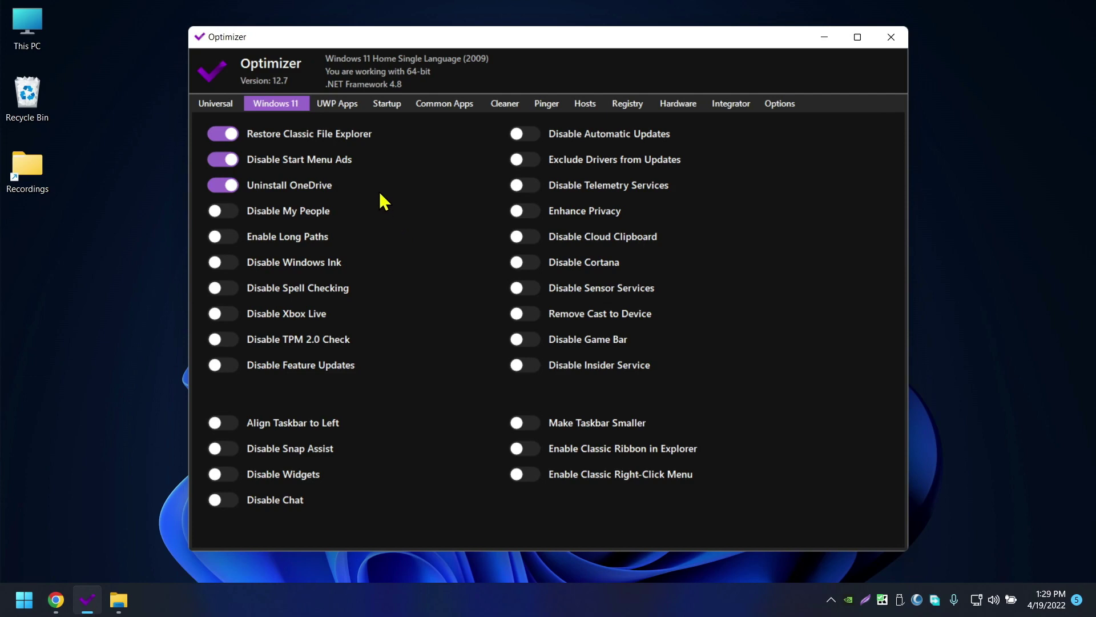
# Disable Xbox Live services and the other left-column tweaks, including telemetry and Cortana.
pyautogui.moveTo(267, 194)
pyautogui.moveTo(286, 214)
pyautogui.moveTo(292, 247)
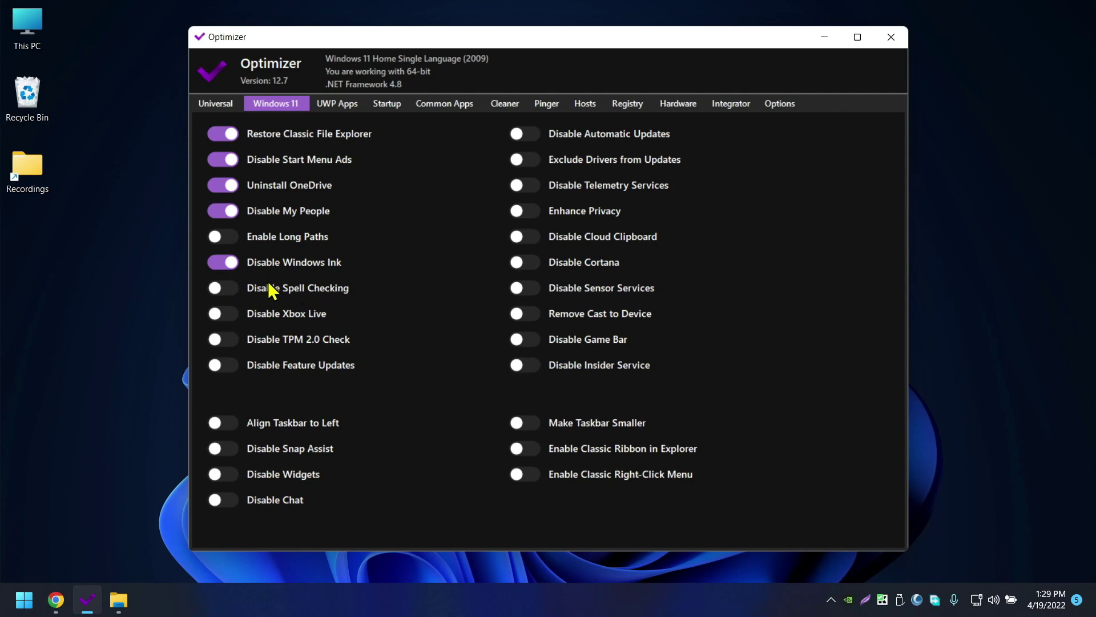
pyautogui.moveTo(311, 291)
pyautogui.moveTo(313, 317)
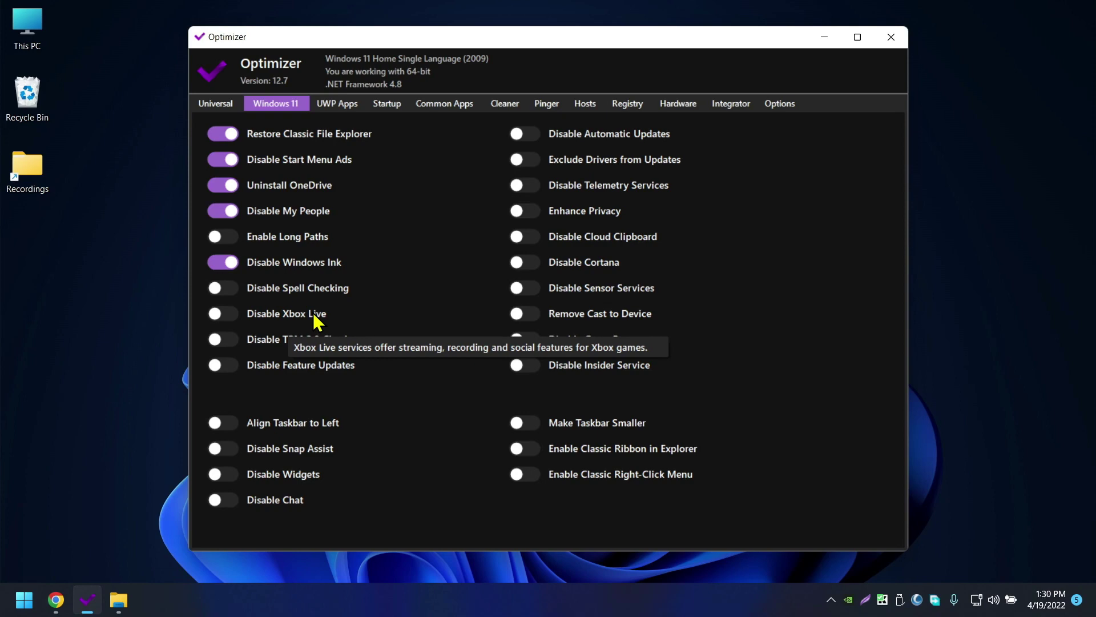
pyautogui.click(227, 313)
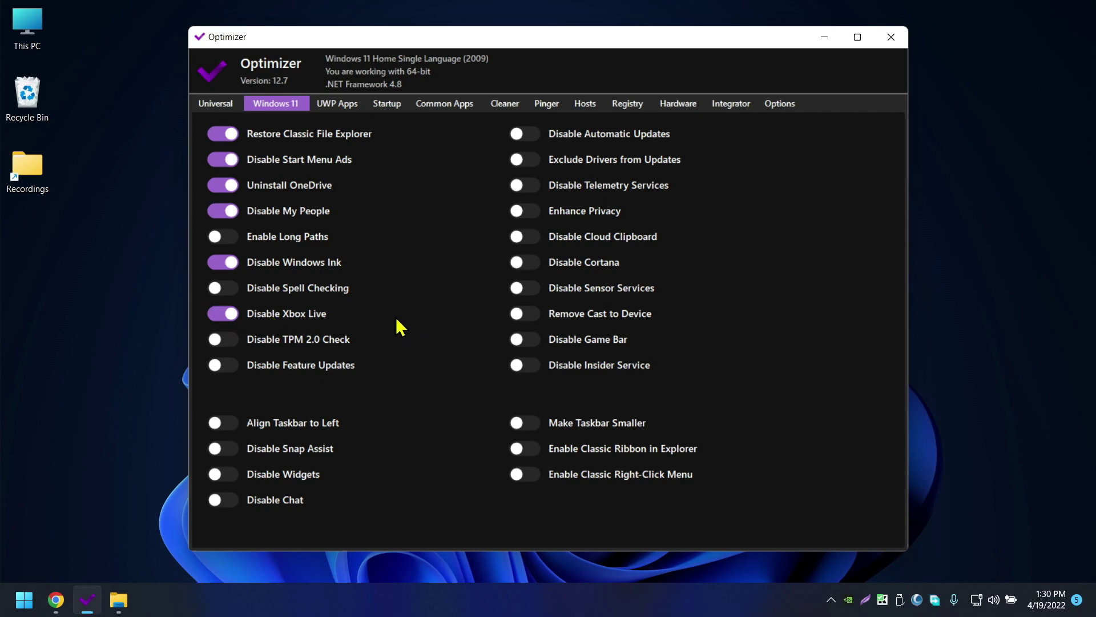
pyautogui.moveTo(304, 344)
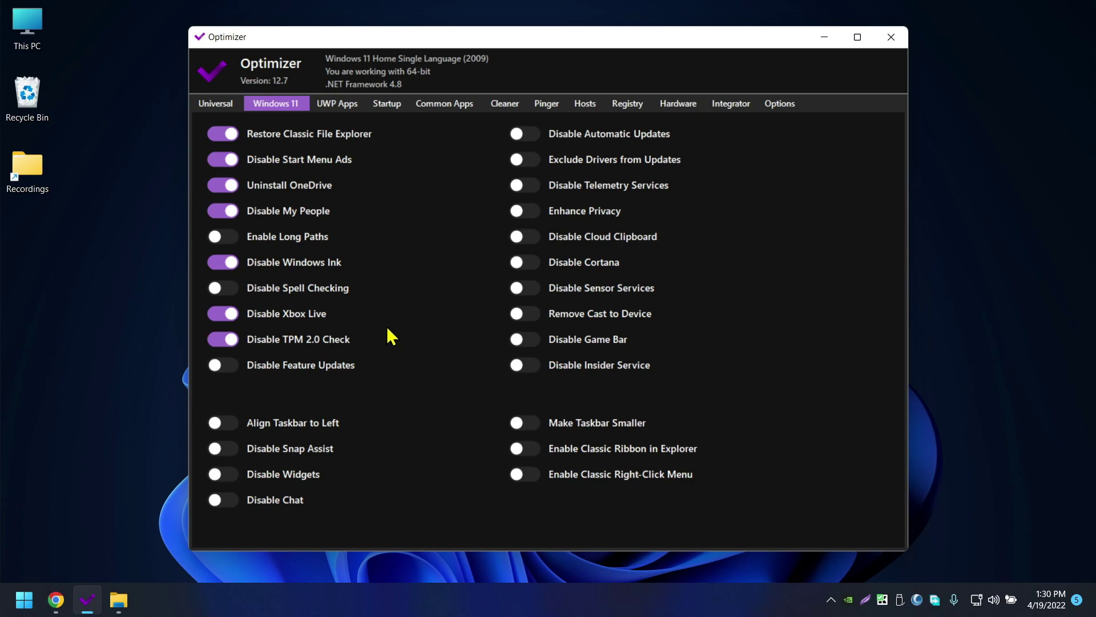
pyautogui.moveTo(320, 375)
# Switch on the right-column tweaks such as Game Bar, Insider Service and Snap Assist.
pyautogui.moveTo(553, 163)
pyautogui.moveTo(663, 161)
pyautogui.moveTo(619, 166)
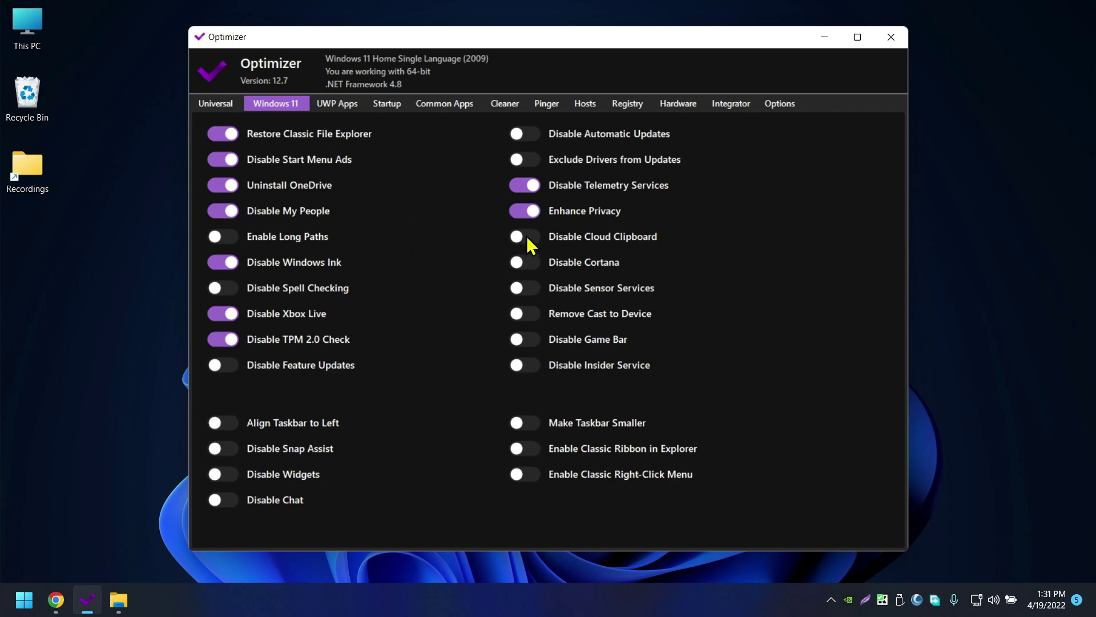
pyautogui.moveTo(623, 240)
pyautogui.moveTo(613, 273)
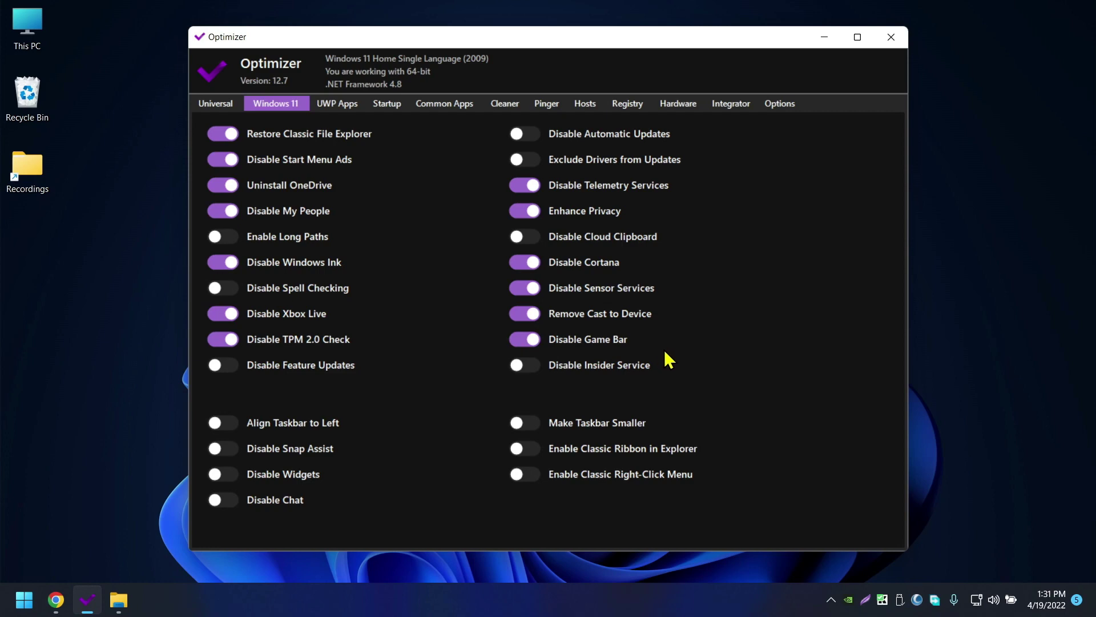
pyautogui.moveTo(615, 368)
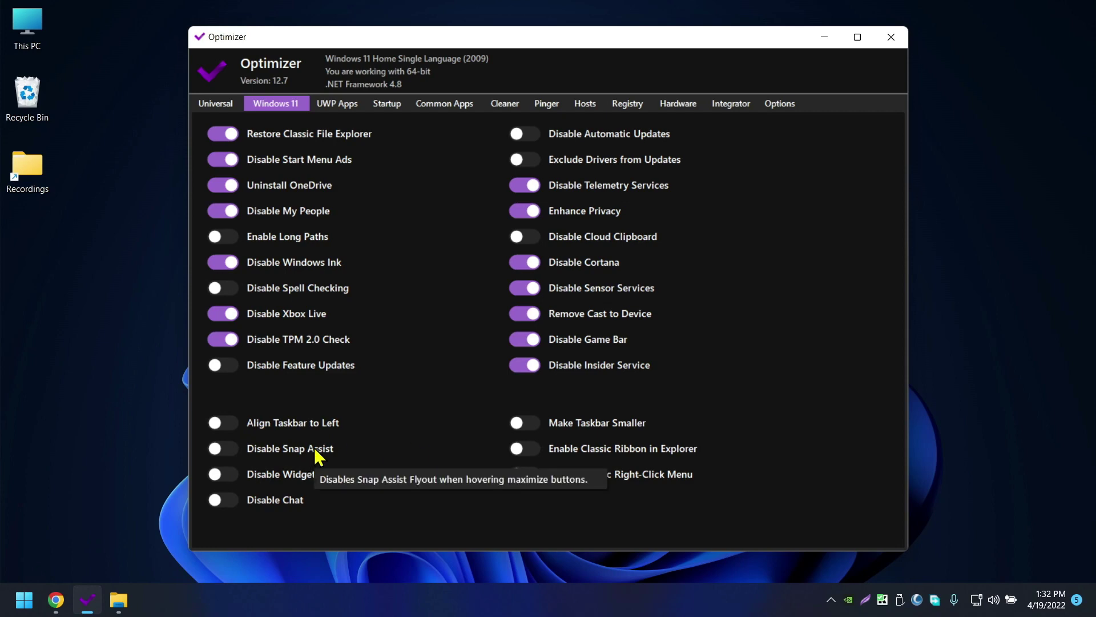
pyautogui.moveTo(857, 39)
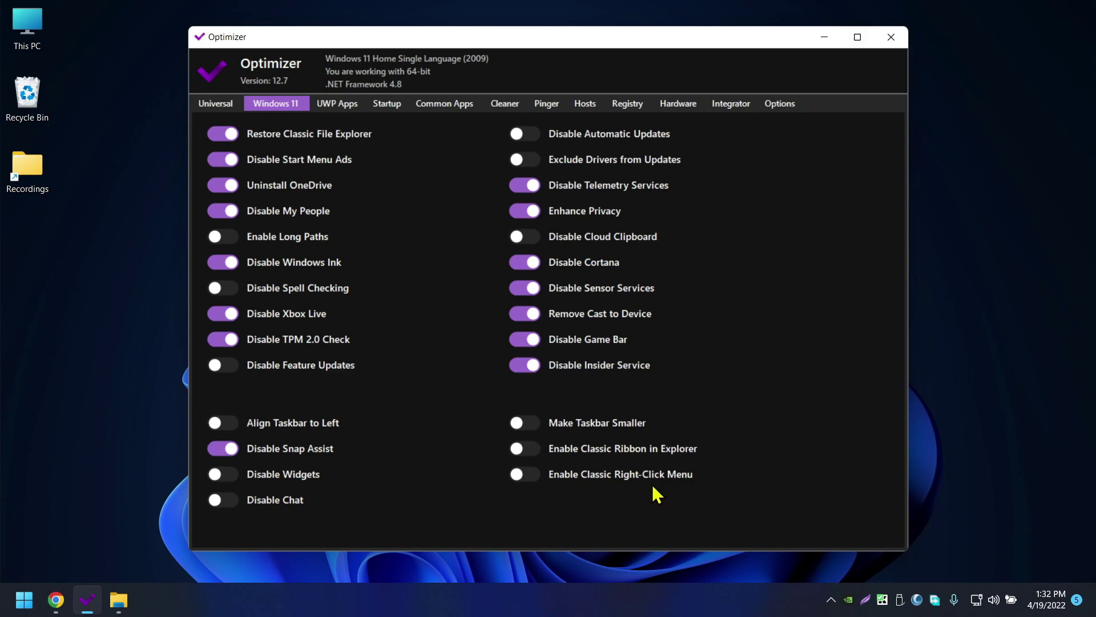
# Close Optimizer and restart Windows Explorer from Task Manager.
pyautogui.click(892, 38)
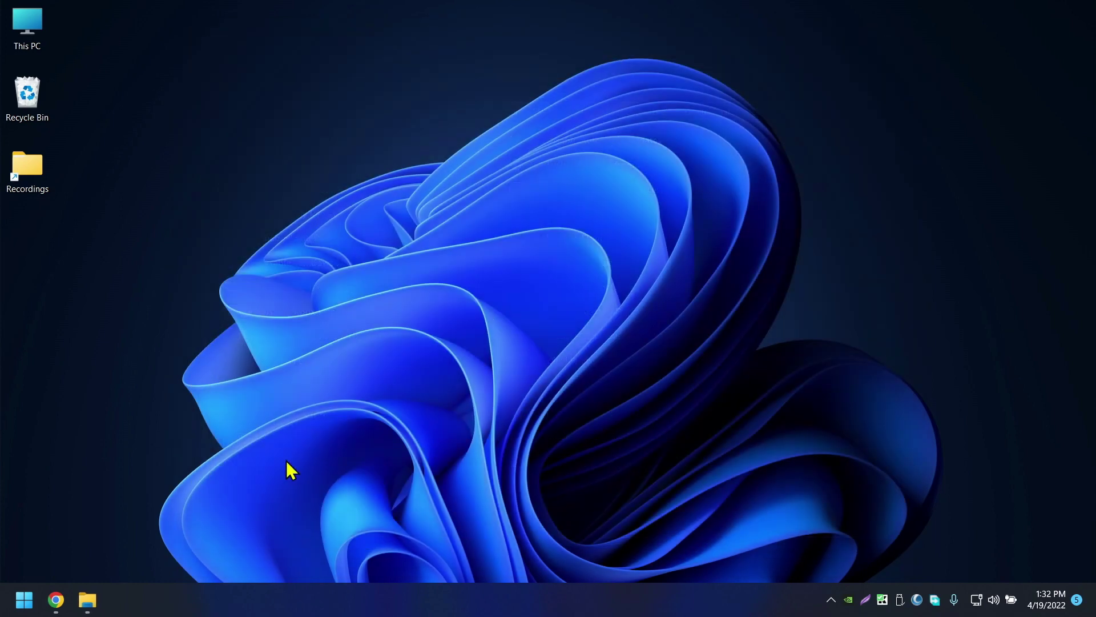
pyautogui.rightClick(23, 598)
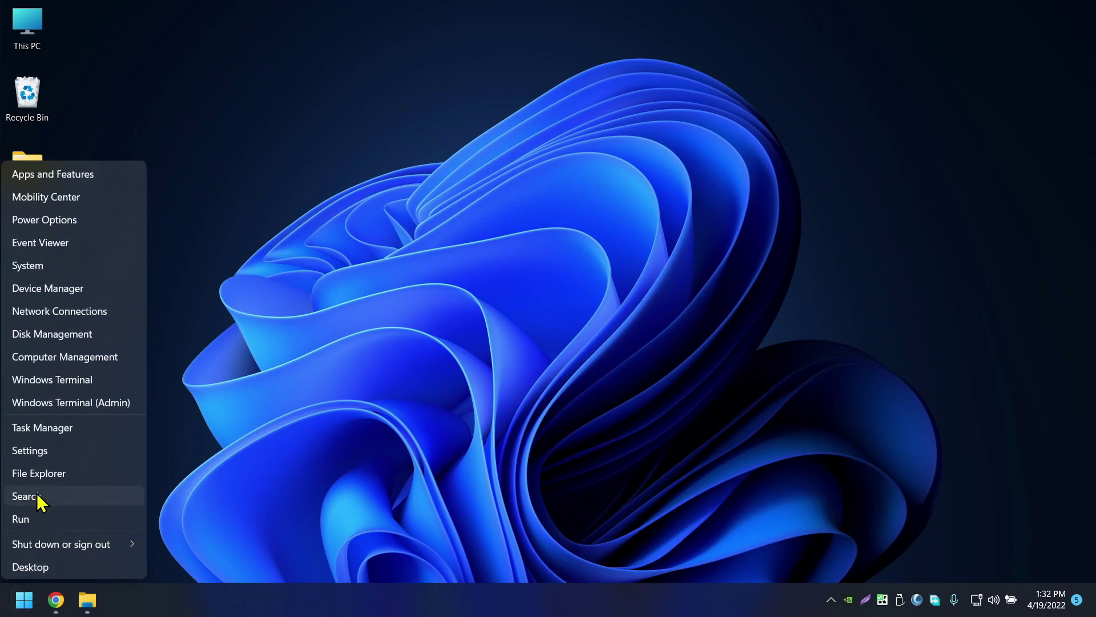
pyautogui.click(64, 431)
pyautogui.moveTo(768, 80); pyautogui.dragTo(430, 45)
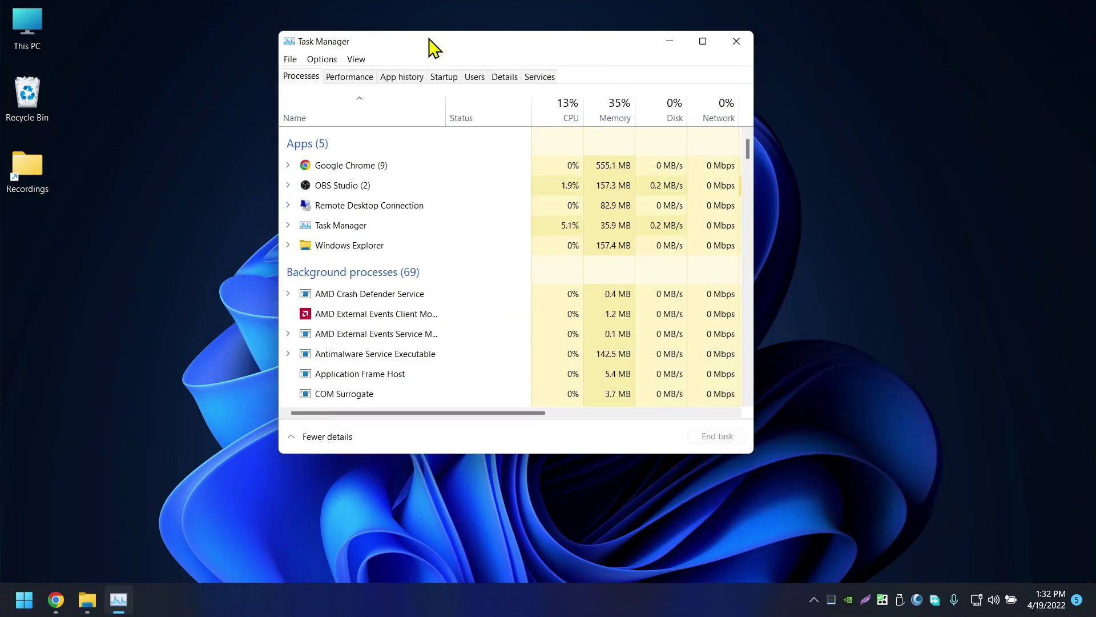
pyautogui.click(359, 248)
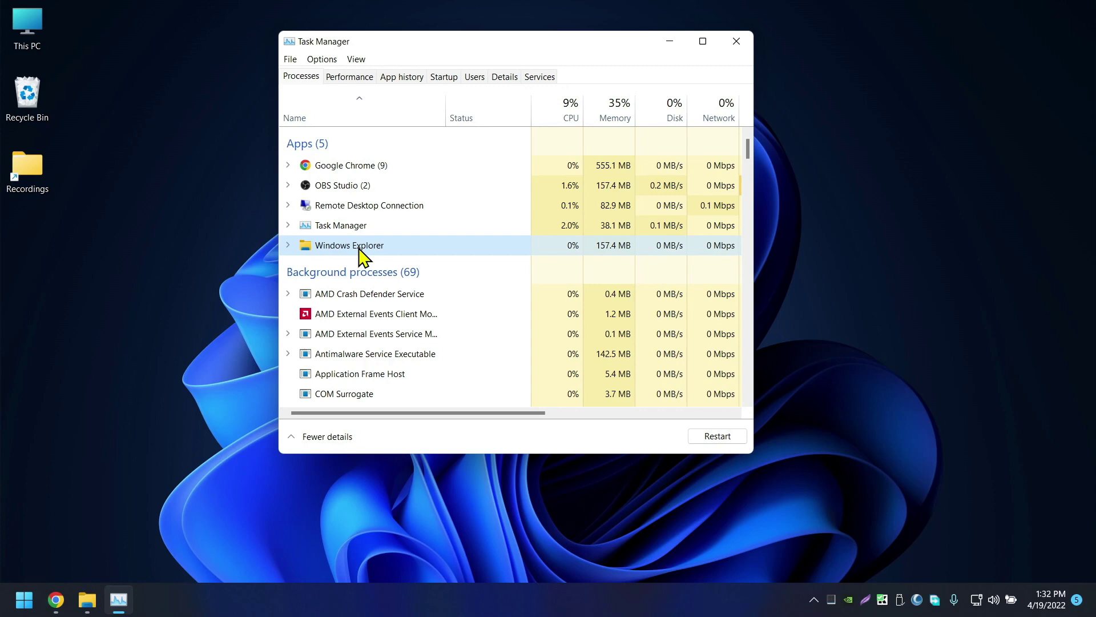
pyautogui.click(735, 440)
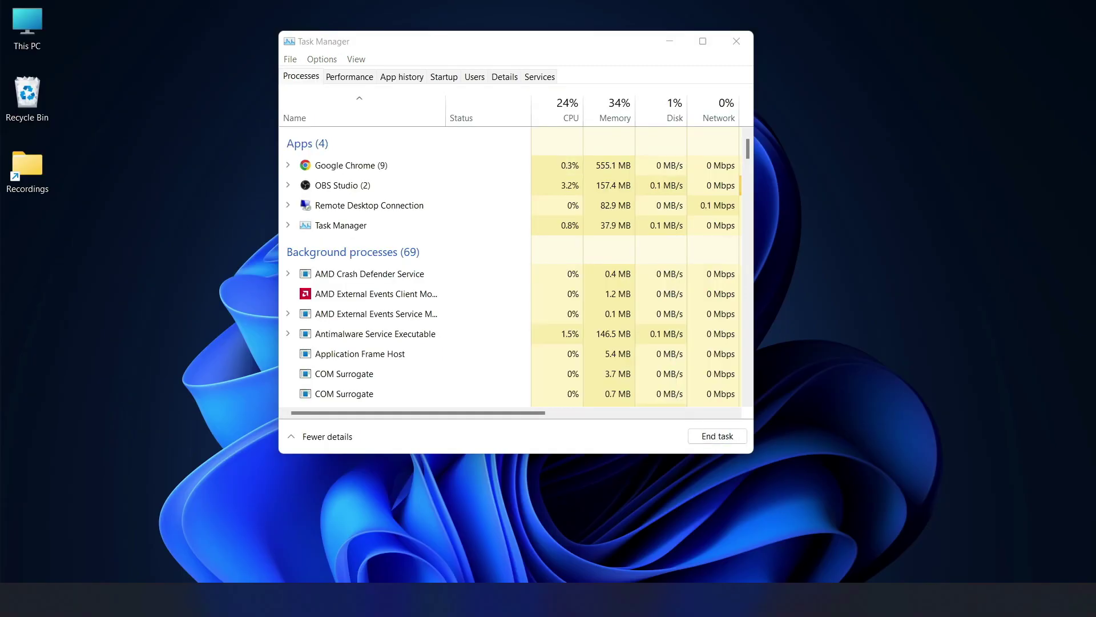
pyautogui.click(738, 44)
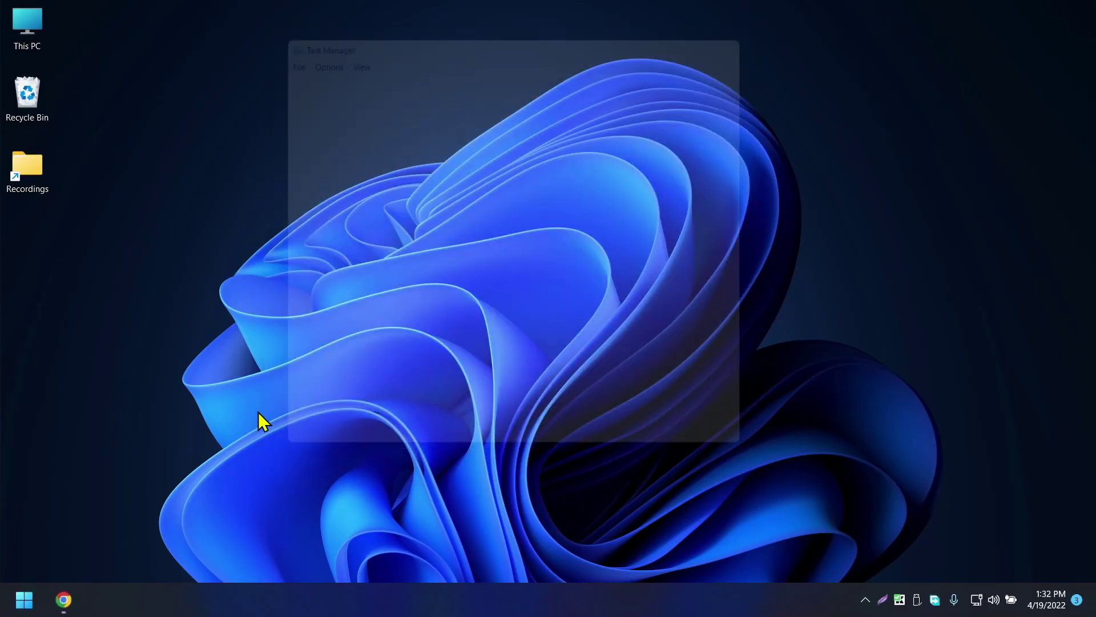
# Open the Downloads folder in File Explorer through This PC.
pyautogui.click(24, 600)
pyautogui.click(661, 279)
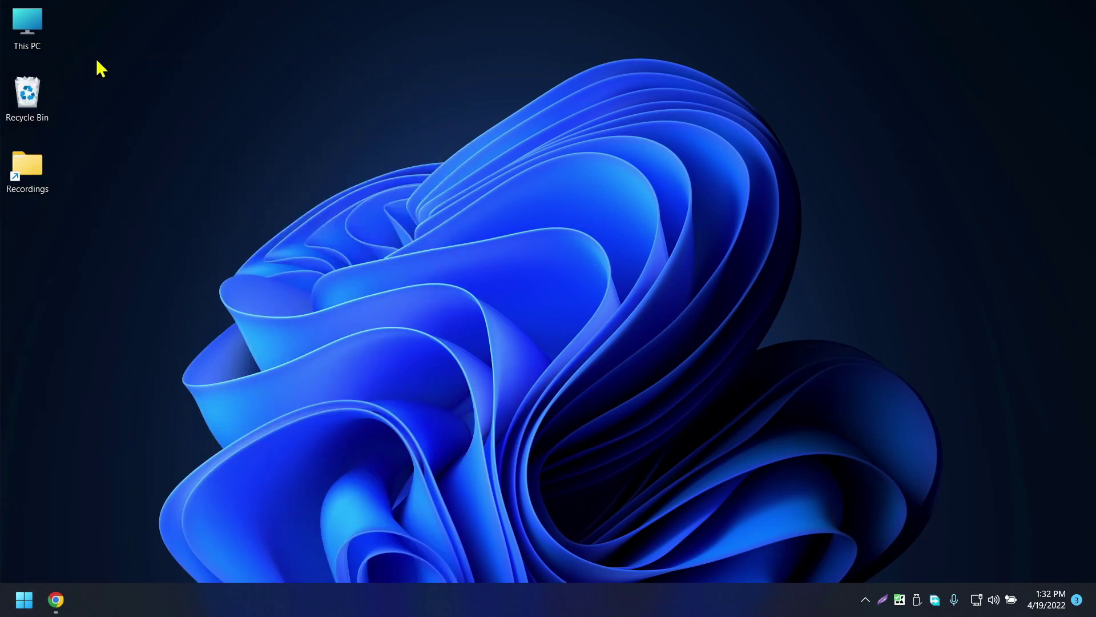
pyautogui.doubleClick(45, 23)
pyautogui.click(222, 269)
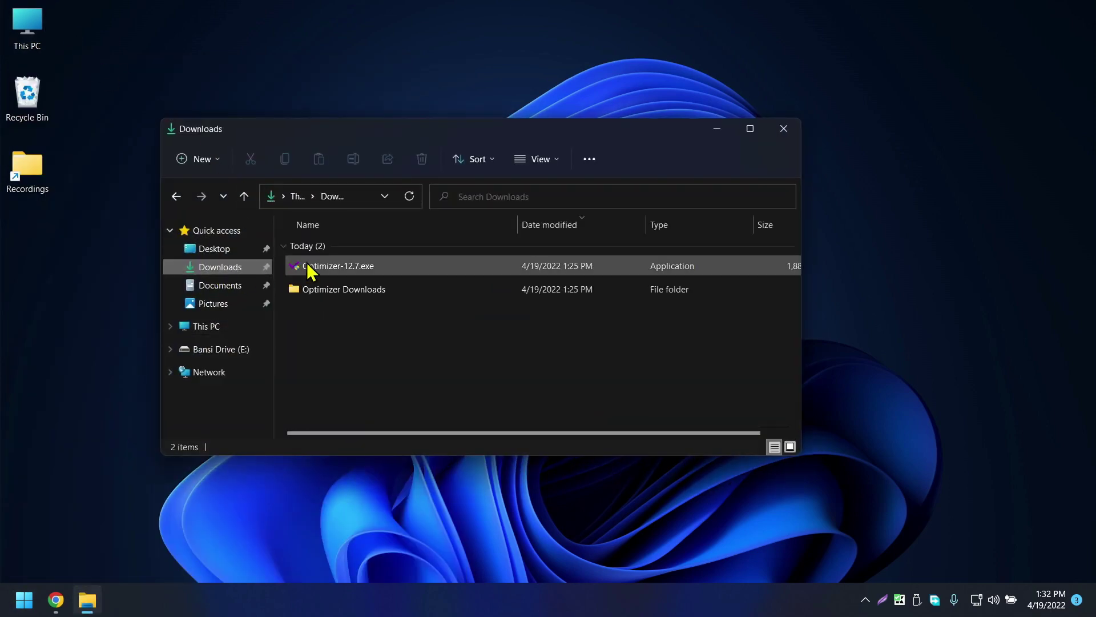
# Relaunch Optimizer-12.7.exe from Downloads and go to its Windows 11 tweaks.
pyautogui.doubleClick(331, 270)
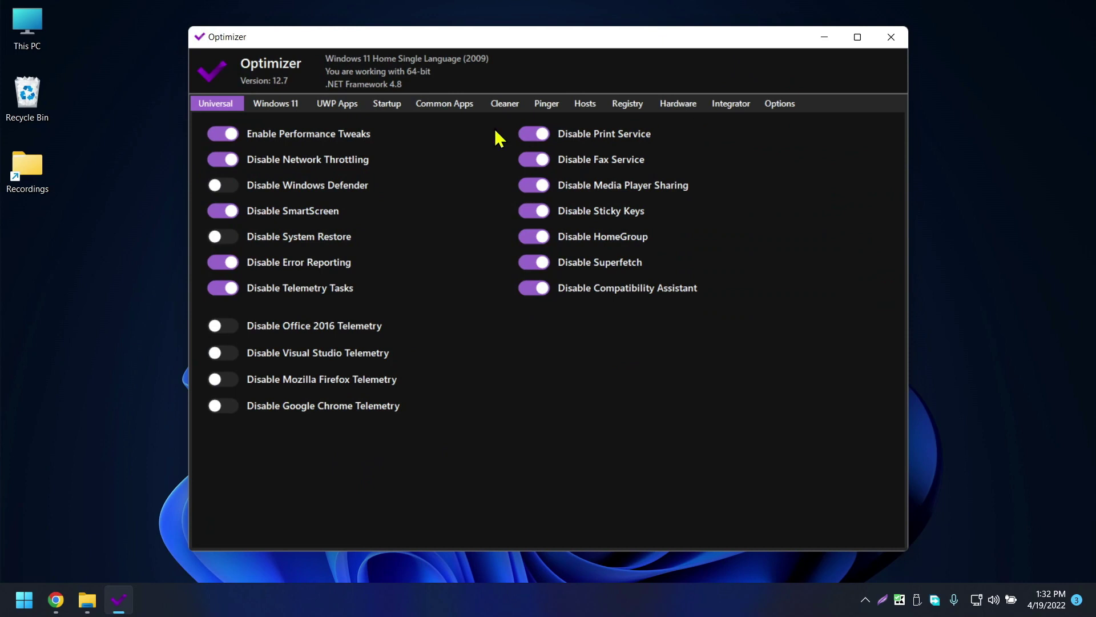
pyautogui.click(301, 104)
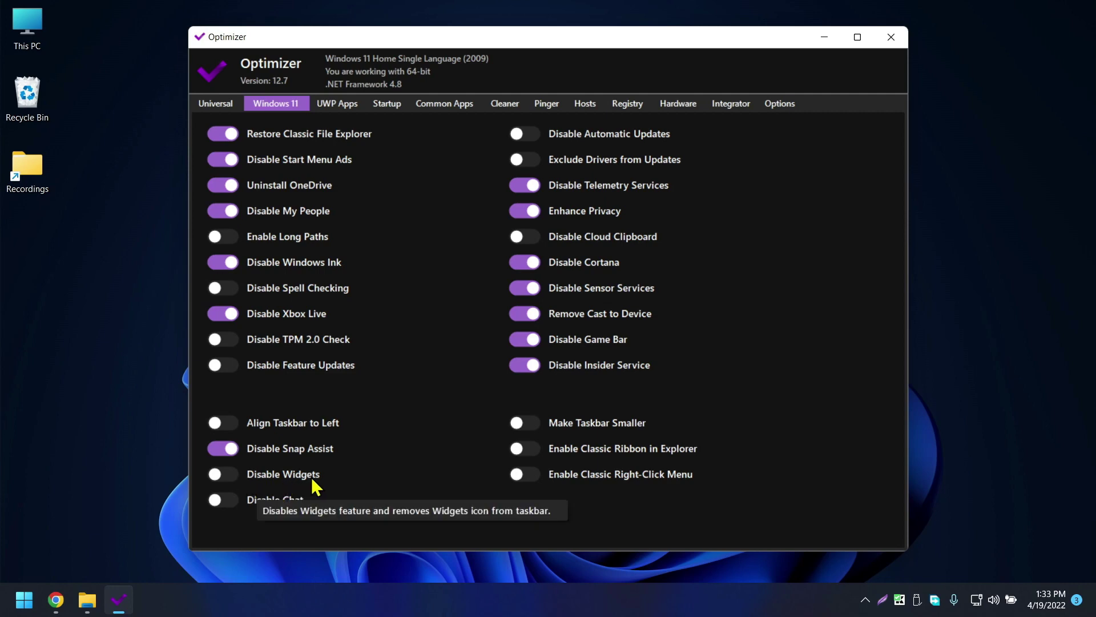
# Turn on Disable Widgets and check the desktop context menu.
pyautogui.click(235, 475)
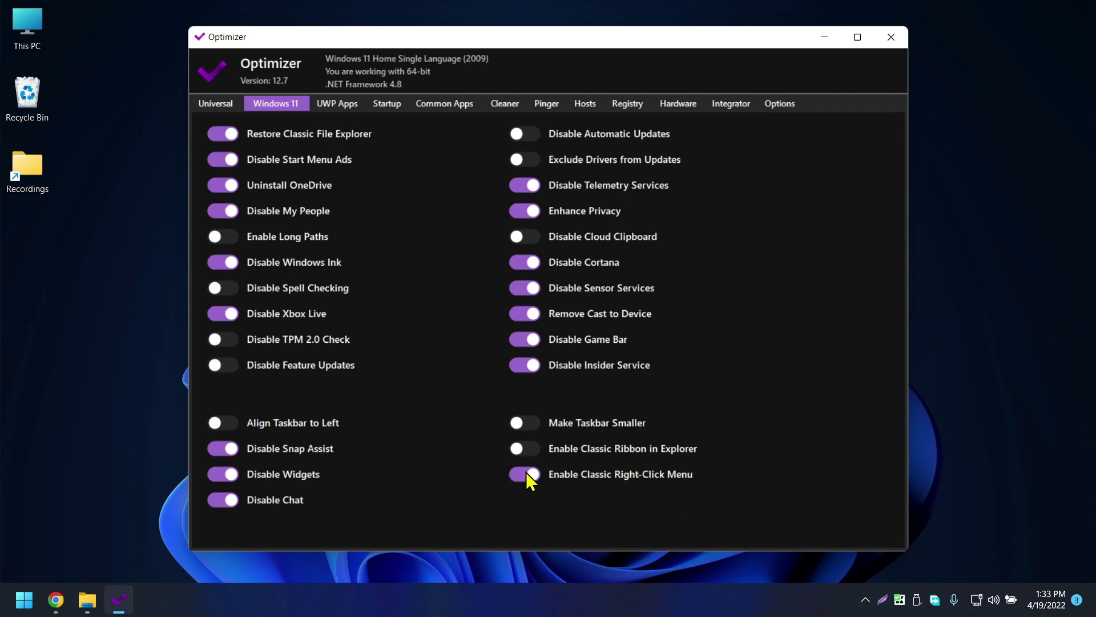
pyautogui.rightClick(76, 237)
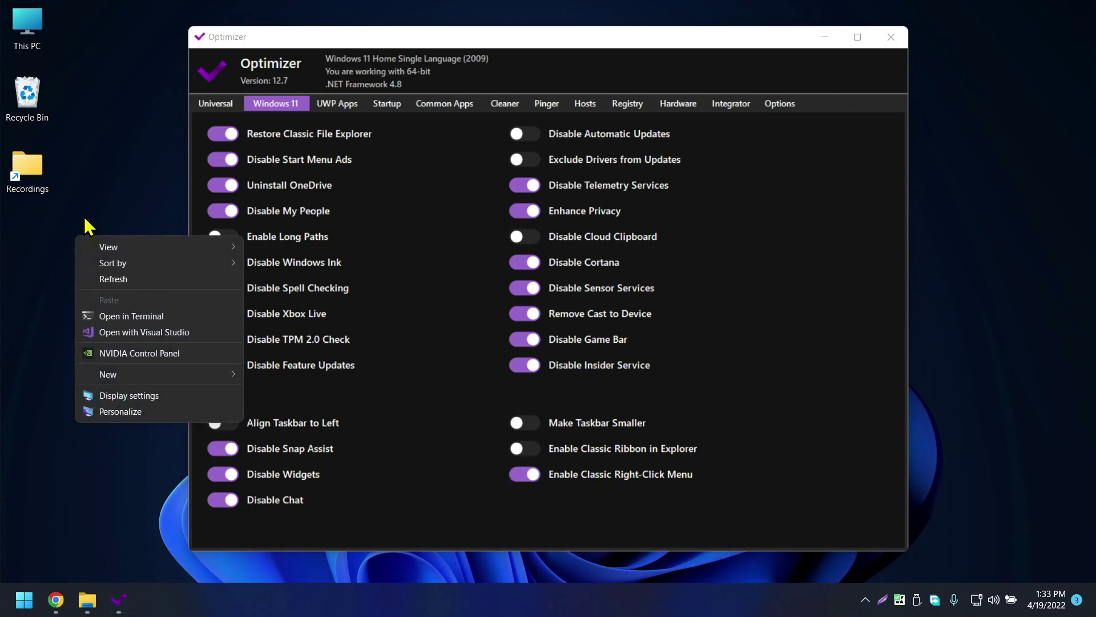
pyautogui.rightClick(122, 172)
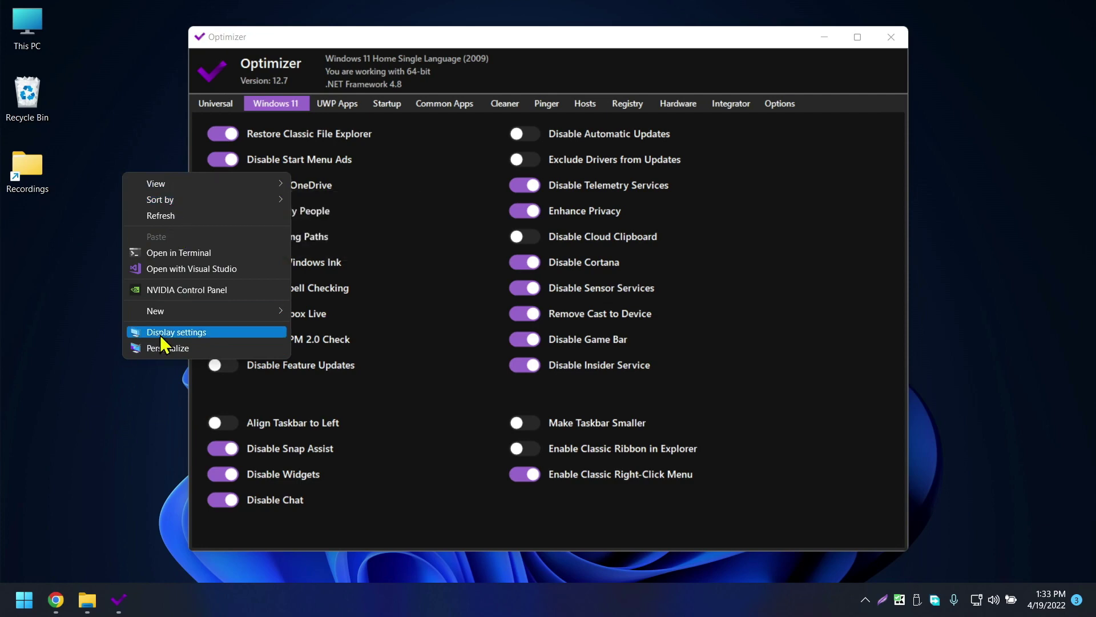
pyautogui.click(525, 474)
# Toggle Classic Right-Click Menu off and back on, comparing the desktop context menu each time.
pyautogui.click(525, 474)
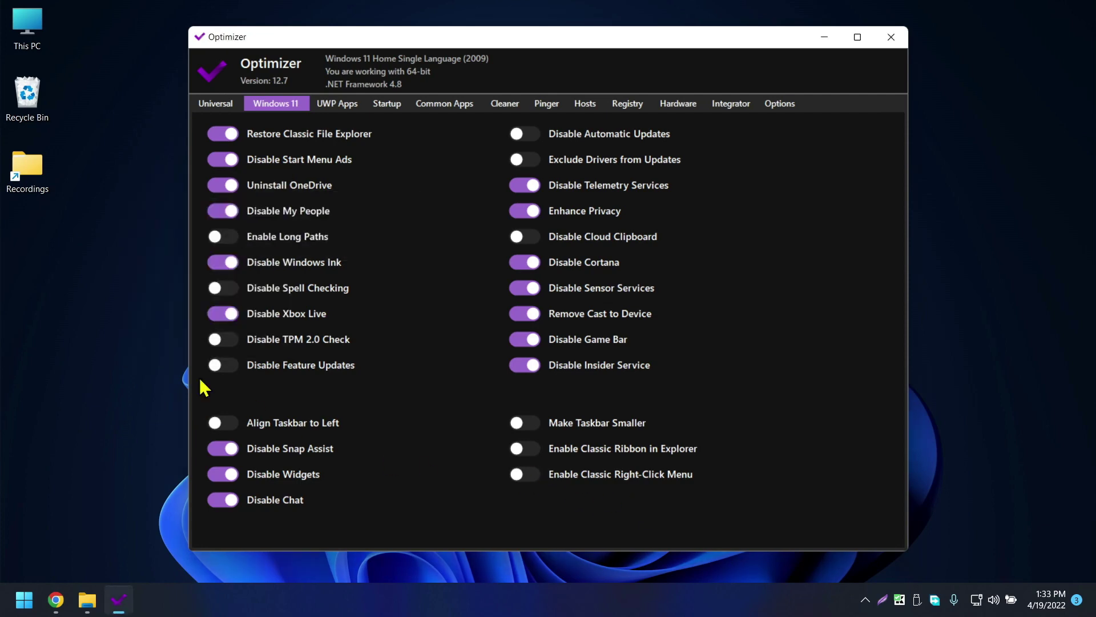
pyautogui.rightClick(112, 194)
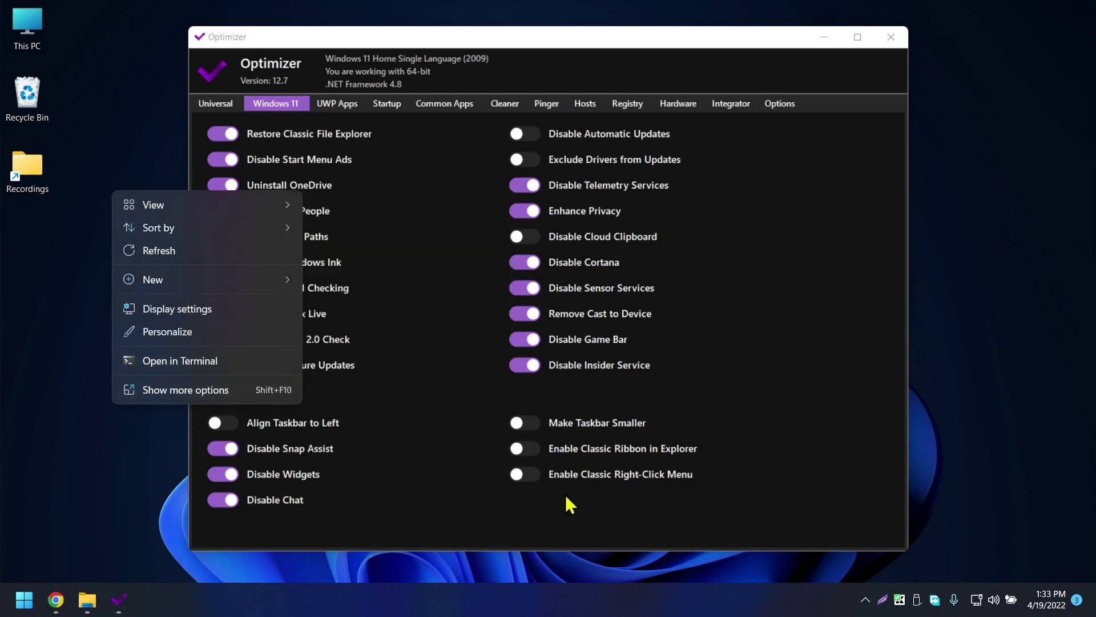
pyautogui.click(531, 474)
pyautogui.rightClick(97, 190)
pyautogui.click(89, 140)
pyautogui.rightClick(89, 135)
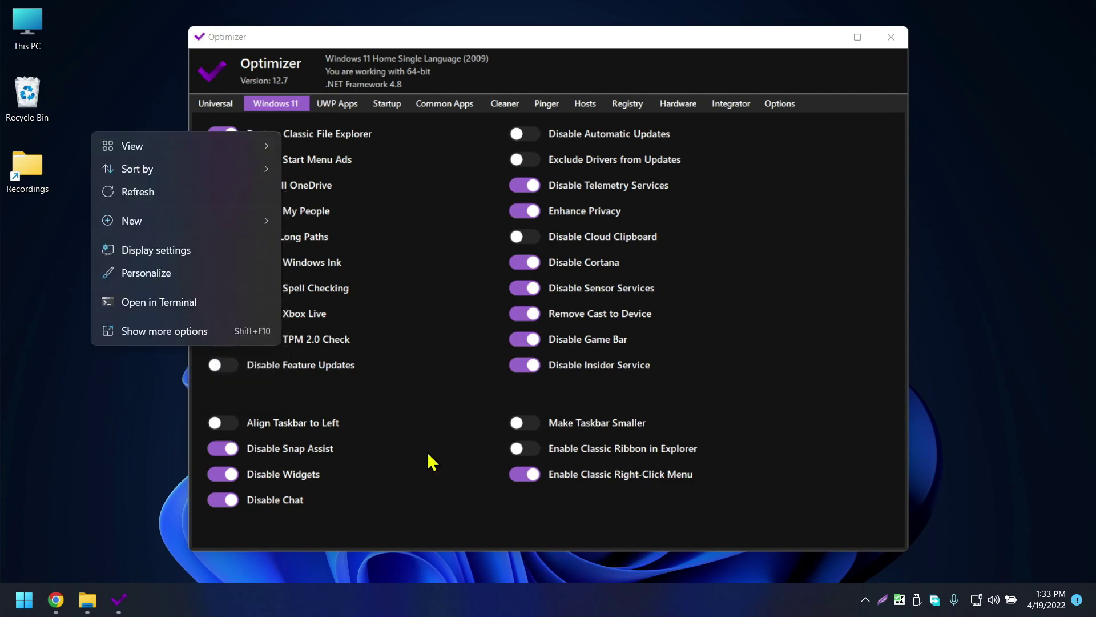
pyautogui.click(560, 487)
pyautogui.click(532, 485)
# Refresh the desktop and confirm the context menu now shows the classic style.
pyautogui.rightClick(110, 238)
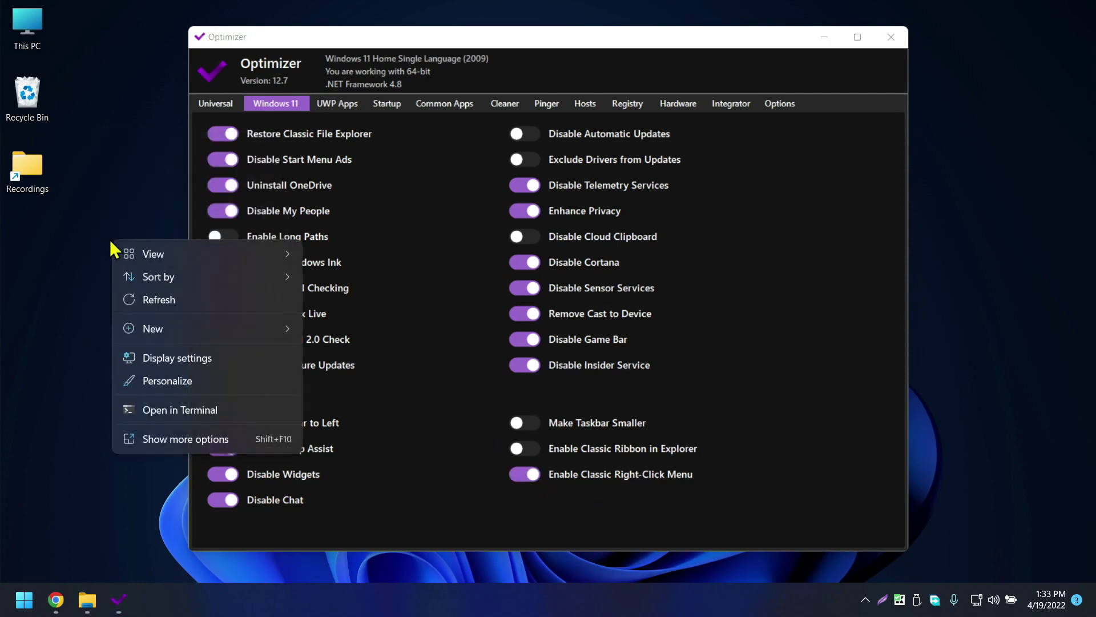
pyautogui.click(147, 298)
pyautogui.rightClick(100, 216)
pyautogui.click(129, 265)
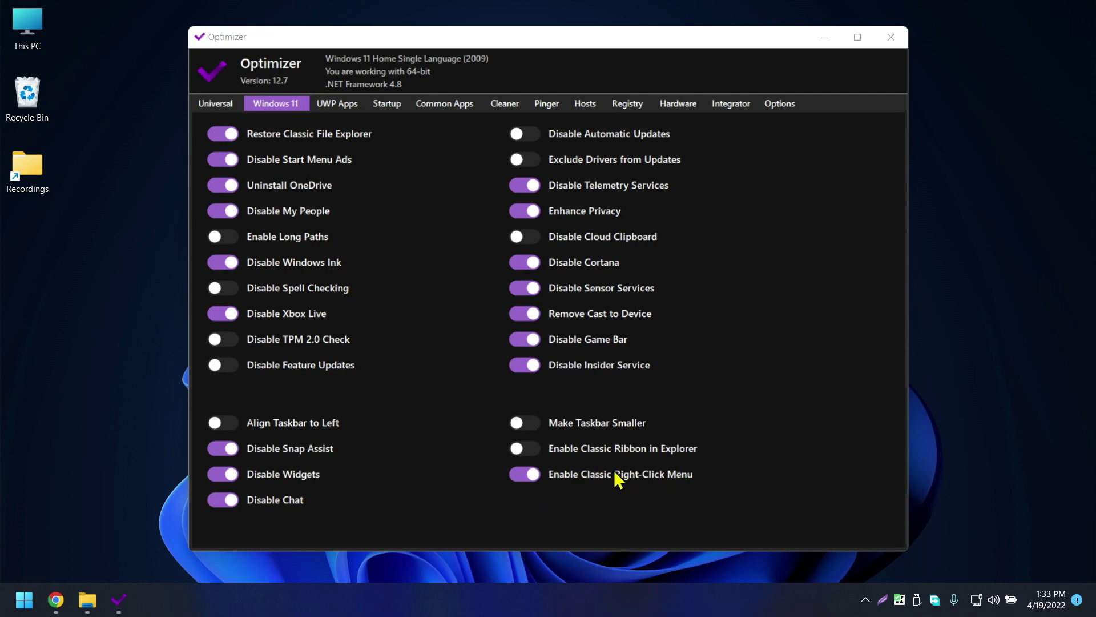
pyautogui.moveTo(615, 477)
pyautogui.rightClick(127, 219)
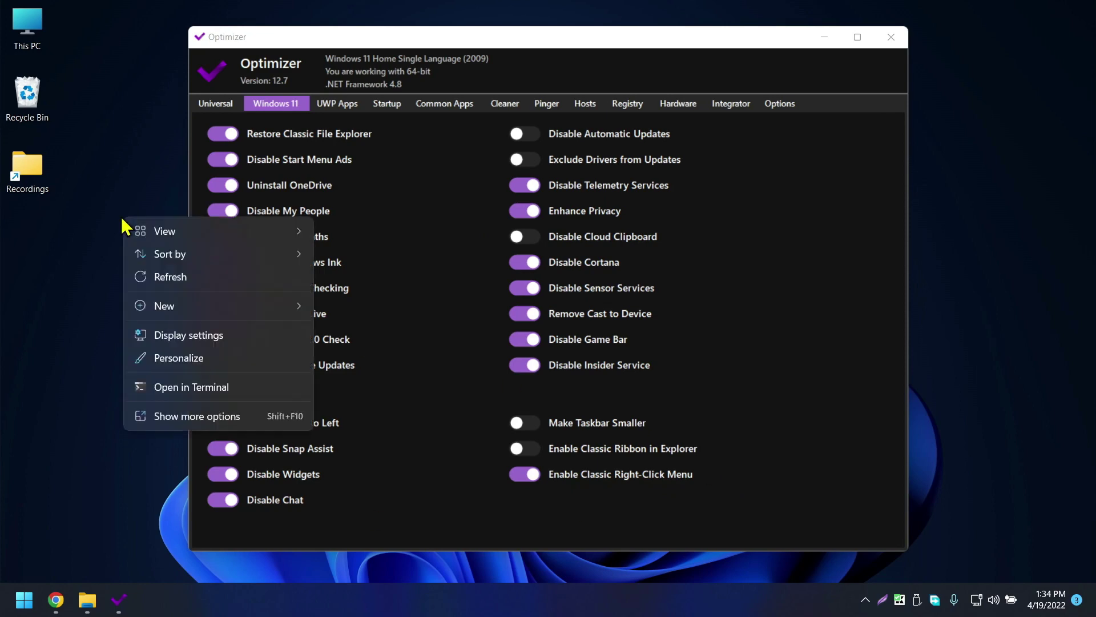
pyautogui.rightClick(76, 250)
pyautogui.rightClick(91, 204)
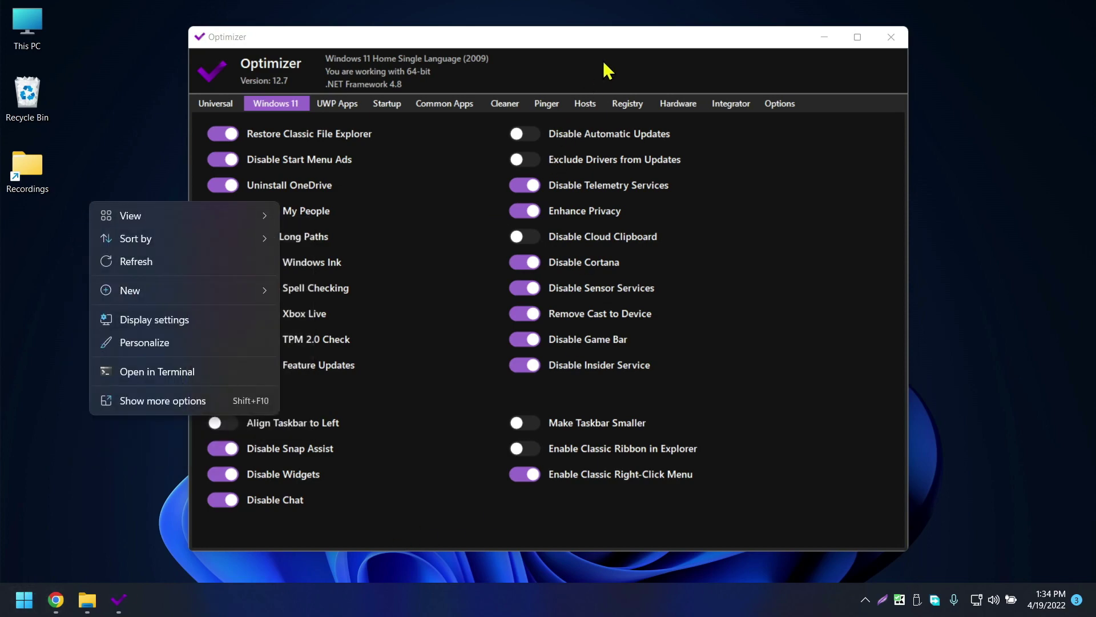
pyautogui.rightClick(23, 599)
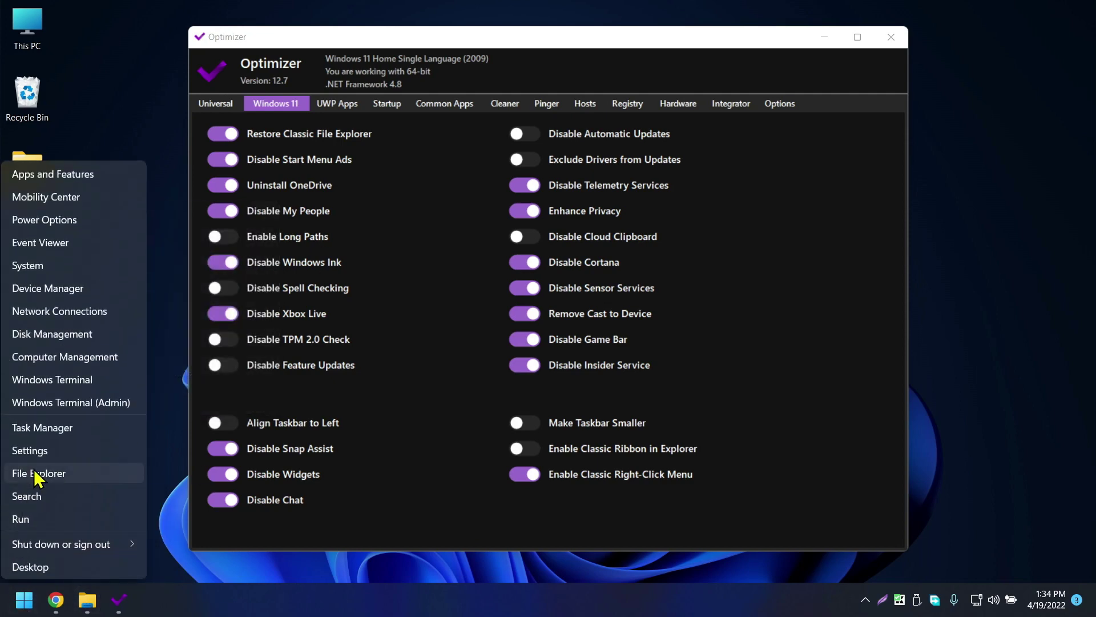
# Restart Windows Explorer from Task Manager once more, then minimize Task Manager.
pyautogui.click(57, 429)
pyautogui.click(368, 265)
pyautogui.click(717, 436)
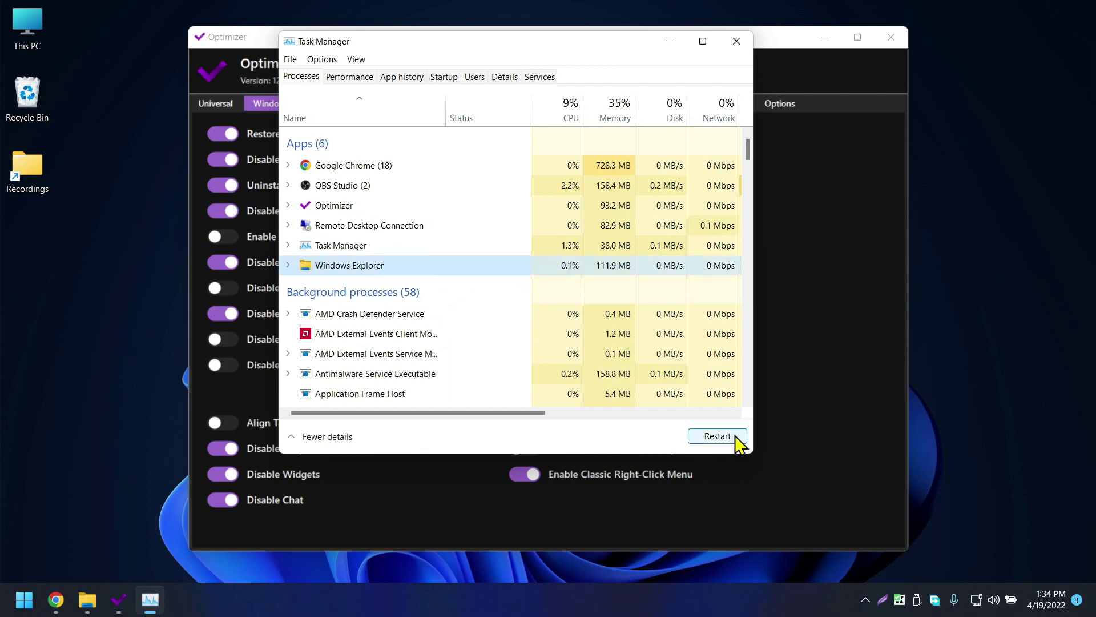
pyautogui.click(678, 49)
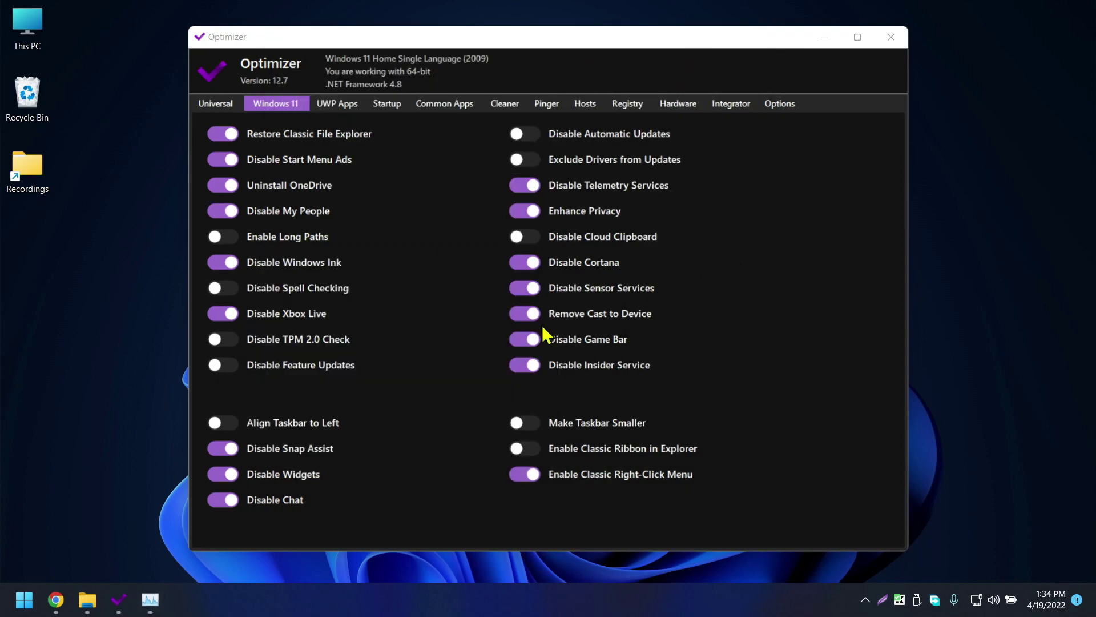
# Scroll through the UWP Apps list, then show the Startup list of 12 items.
pyautogui.click(331, 110)
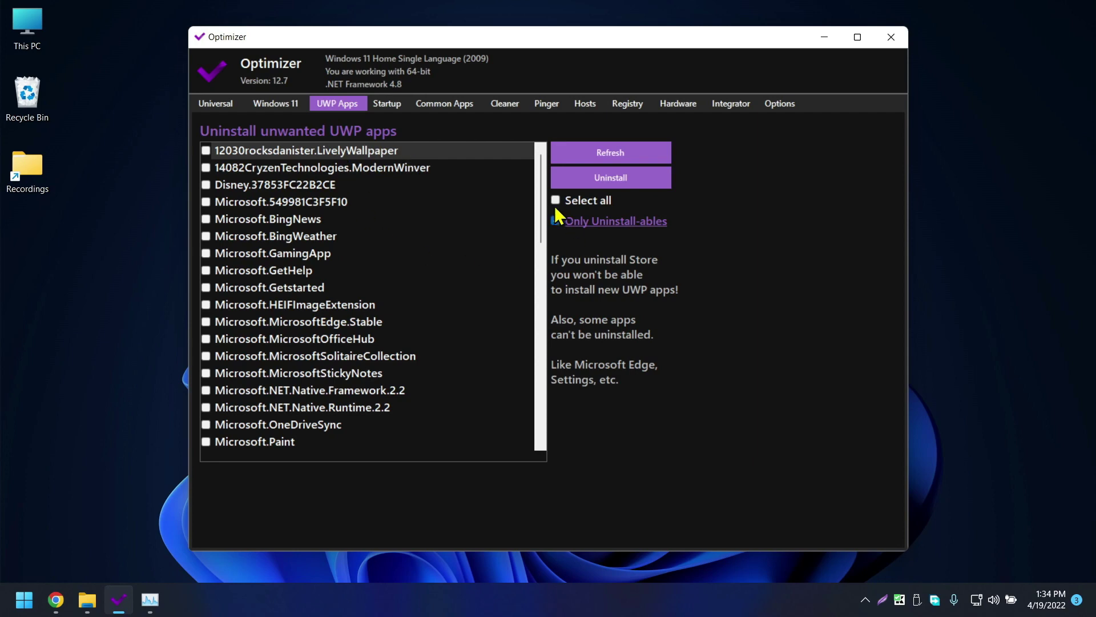
pyautogui.moveTo(543, 200); pyautogui.dragTo(539, 171)
pyautogui.scroll(-10, 362, 337)
pyautogui.scroll(-3, 358, 337)
pyautogui.scroll(14, 360, 341)
pyautogui.click(387, 106)
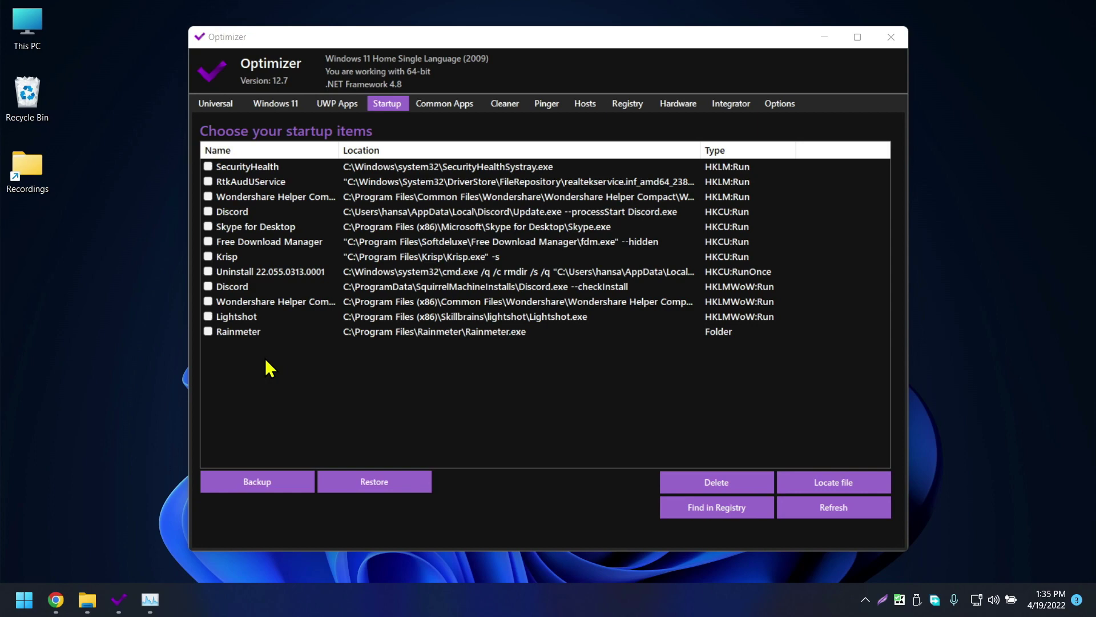
pyautogui.click(261, 212)
pyautogui.click(256, 226)
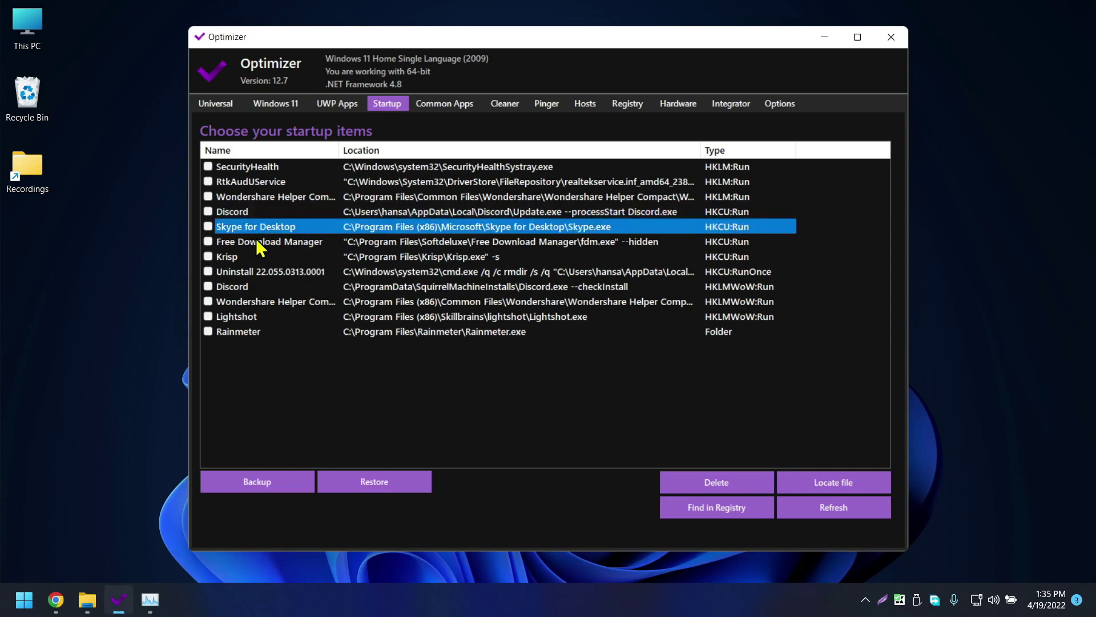
pyautogui.click(264, 242)
pyautogui.click(353, 287)
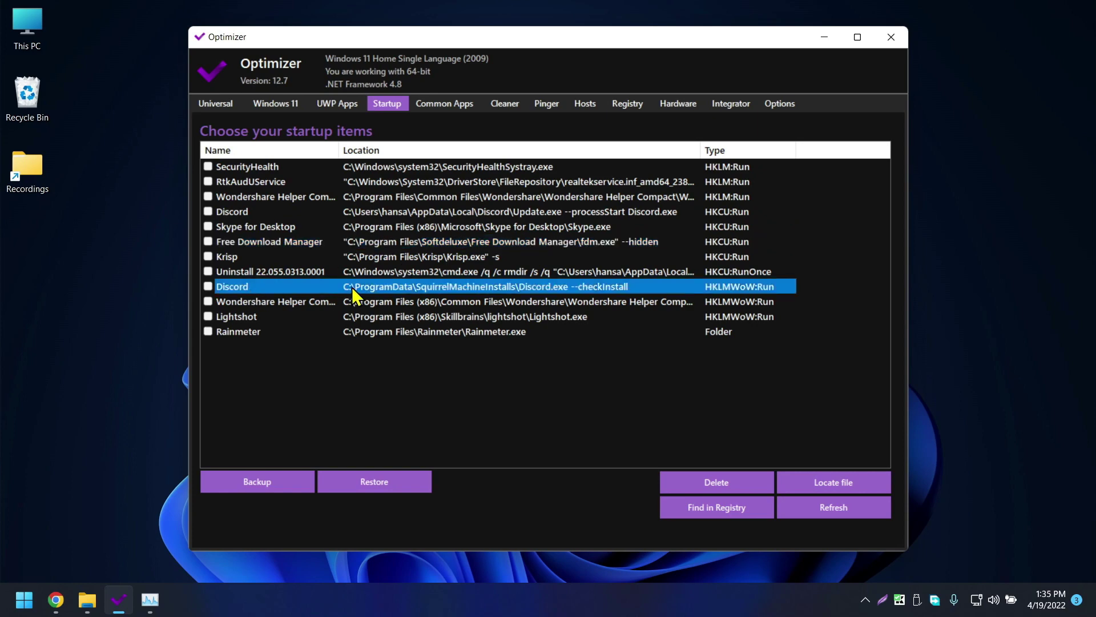
pyautogui.click(238, 317)
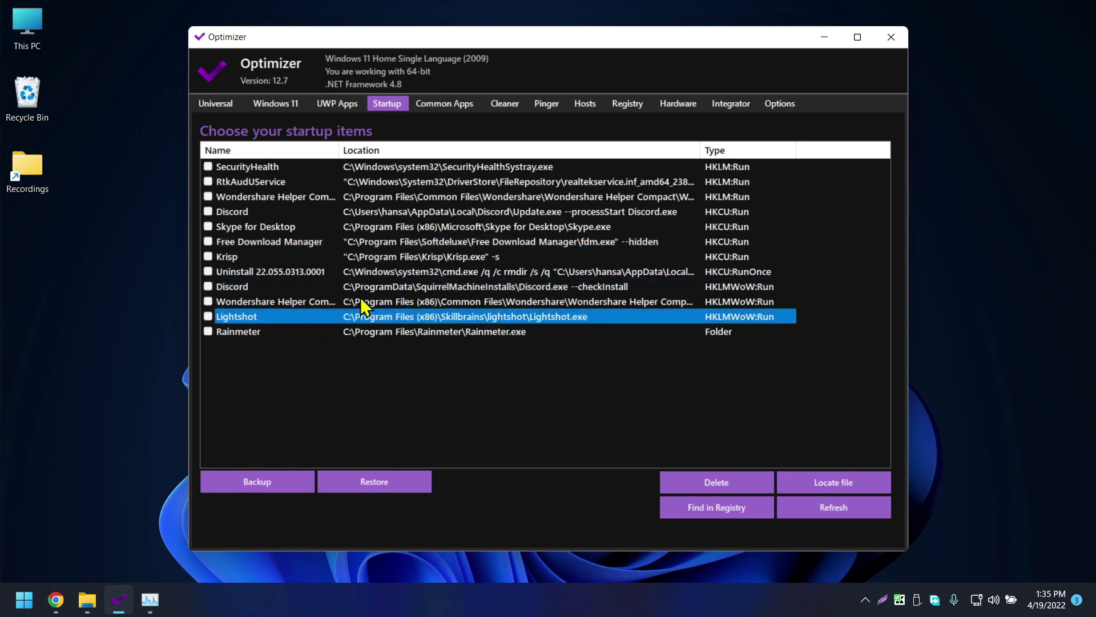
pyautogui.click(241, 214)
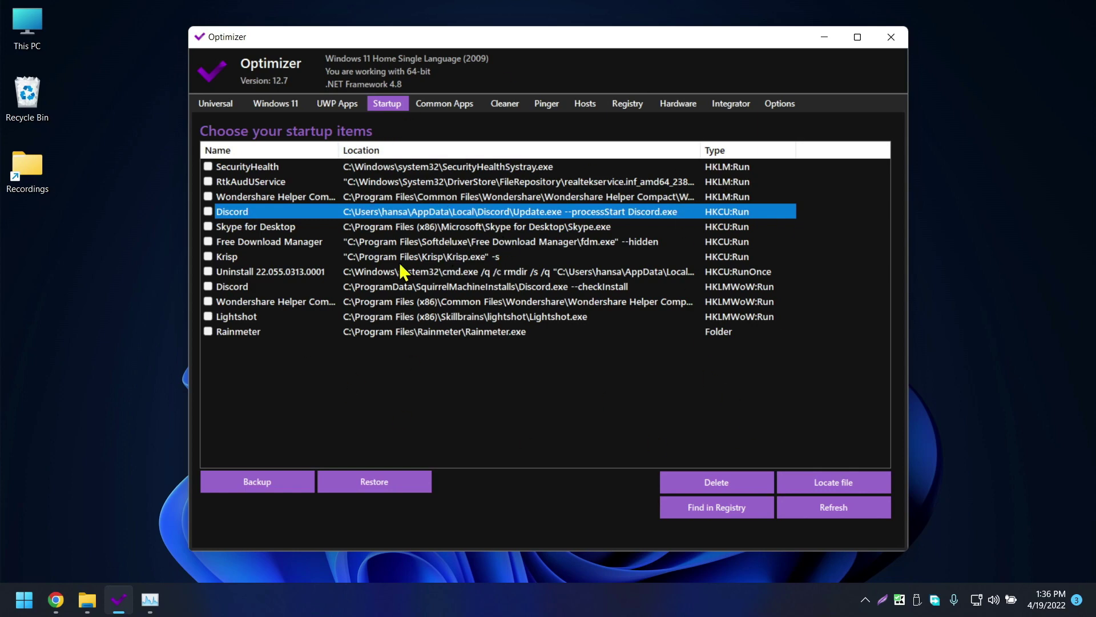
pyautogui.click(23, 599)
pyautogui.write('sta')
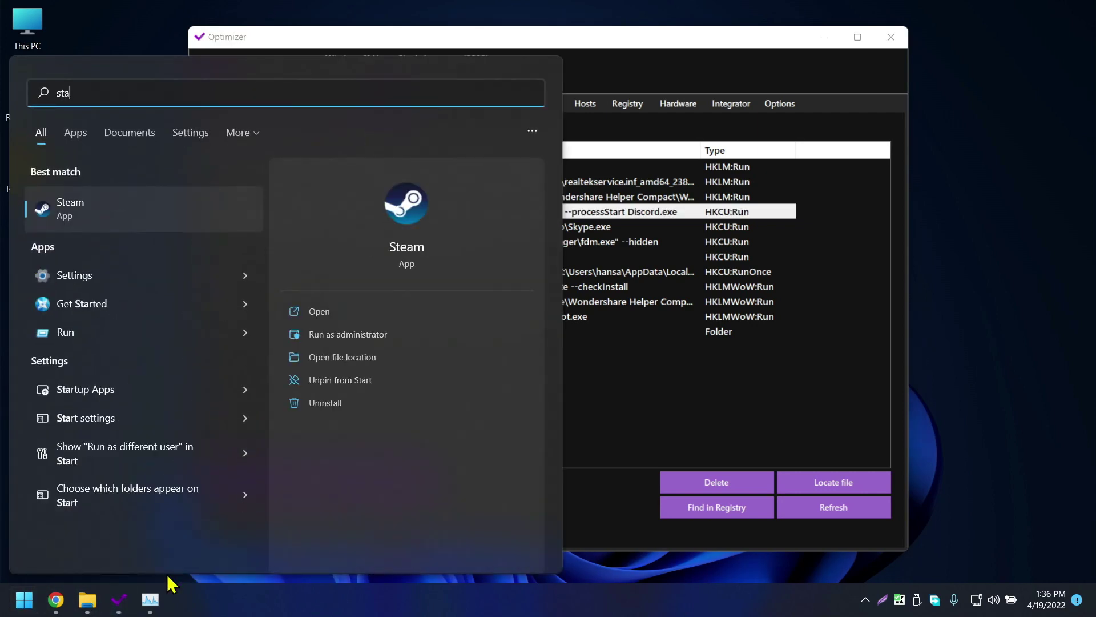
pyautogui.write('rtup')
pyautogui.press('Return')
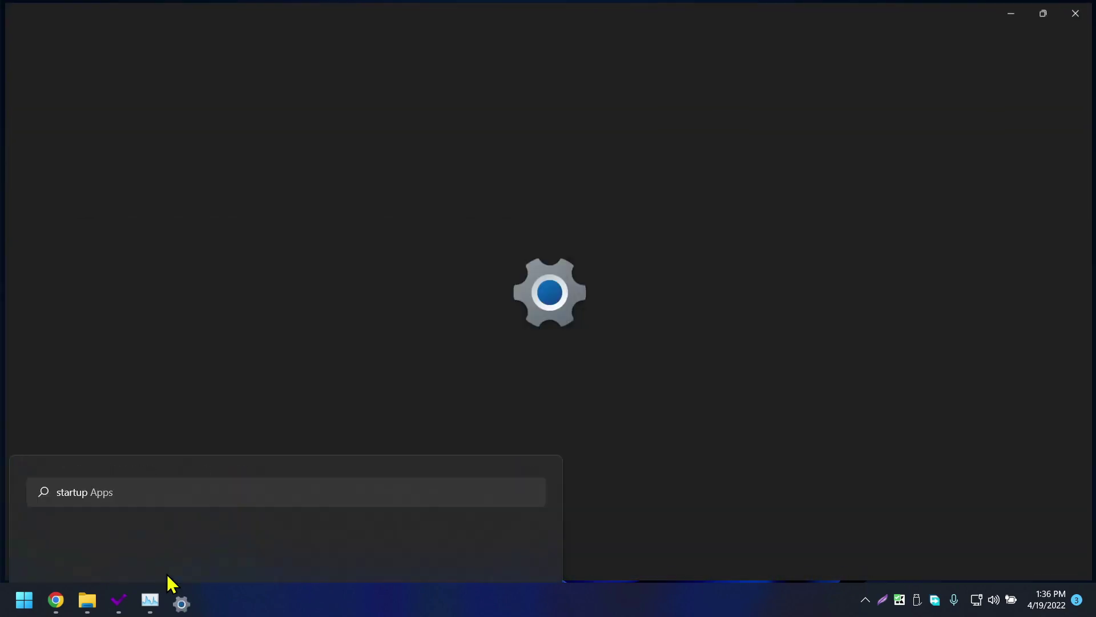
pyautogui.scroll(-2, 494, 309)
pyautogui.scroll(1, 436, 293)
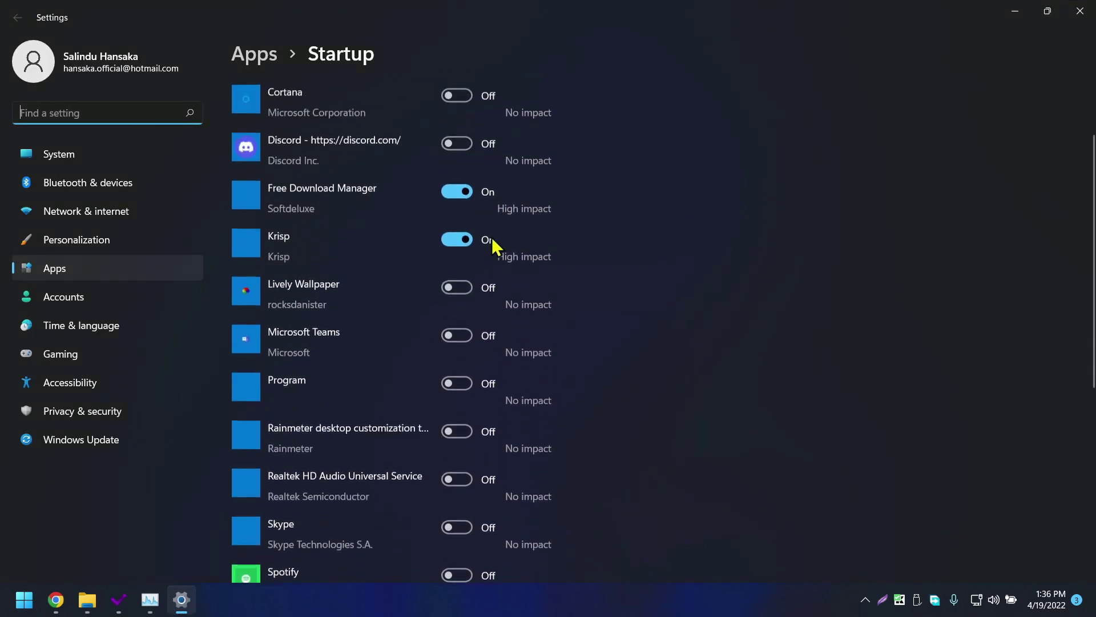
pyautogui.scroll(-5, 454, 343)
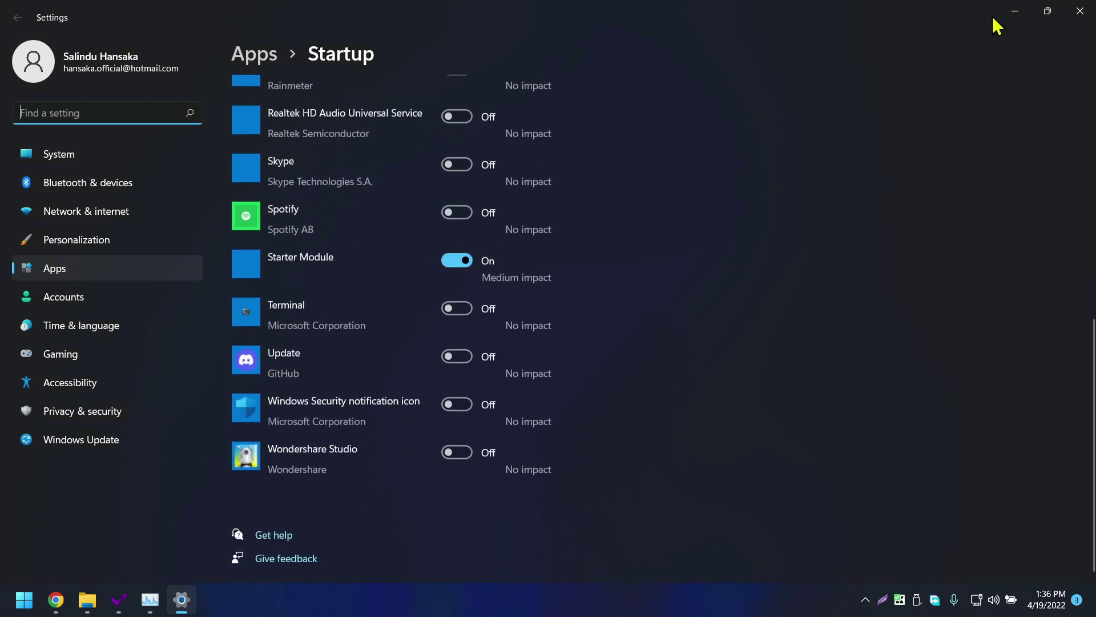
pyautogui.click(1078, 10)
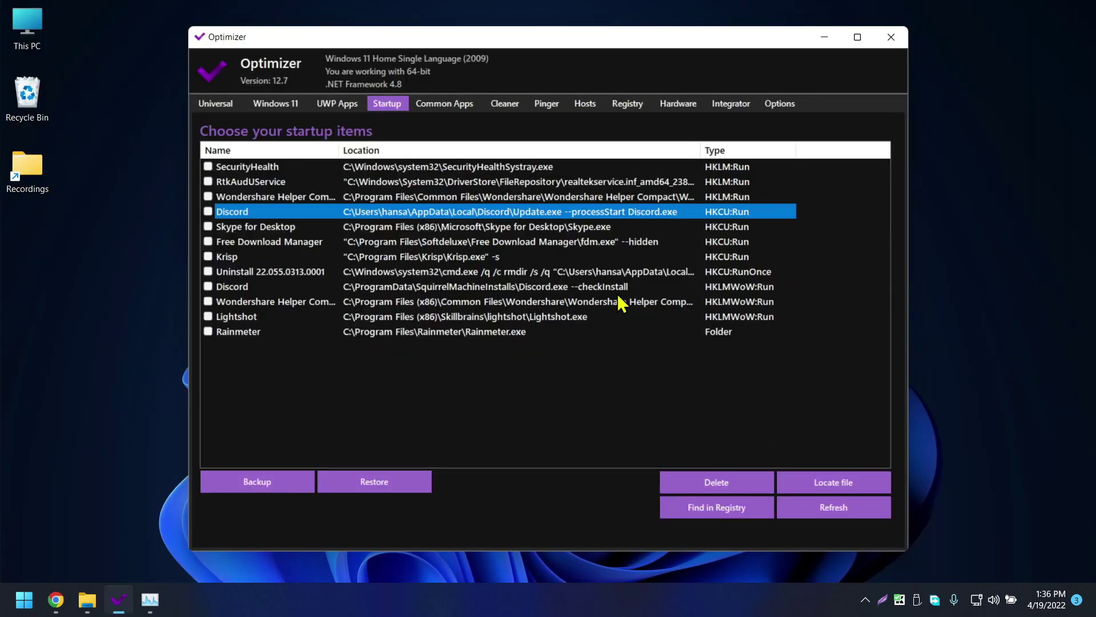
# Show the Common Apps page and scroll through its downloadable apps list.
pyautogui.click(445, 109)
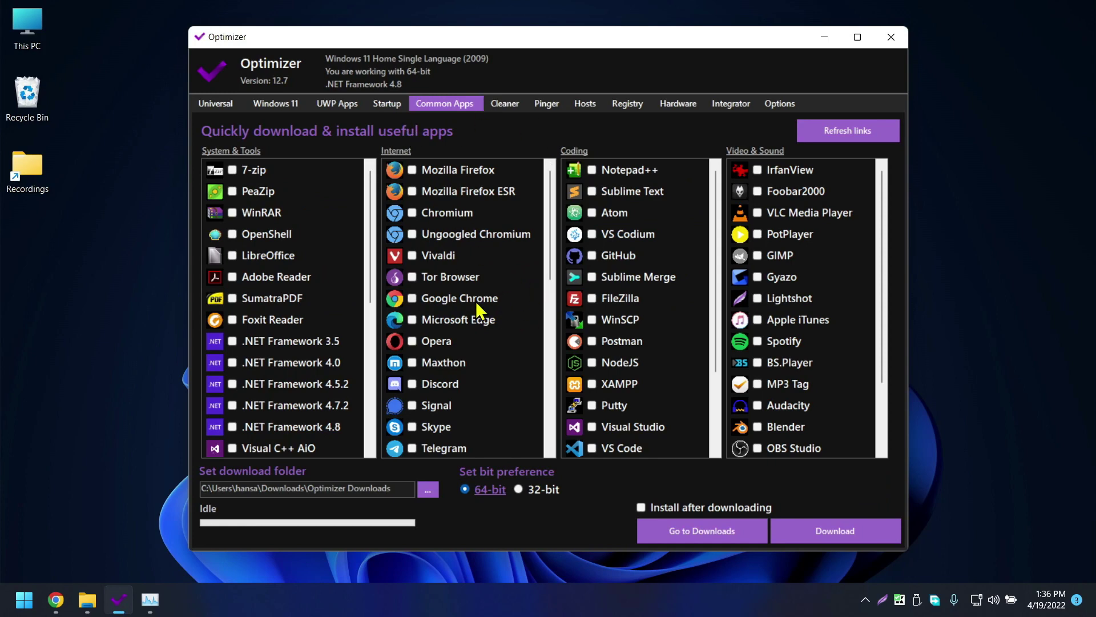
pyautogui.scroll(-3, 372, 214)
pyautogui.scroll(3, 376, 203)
pyautogui.moveTo(372, 194); pyautogui.dragTo(371, 214)
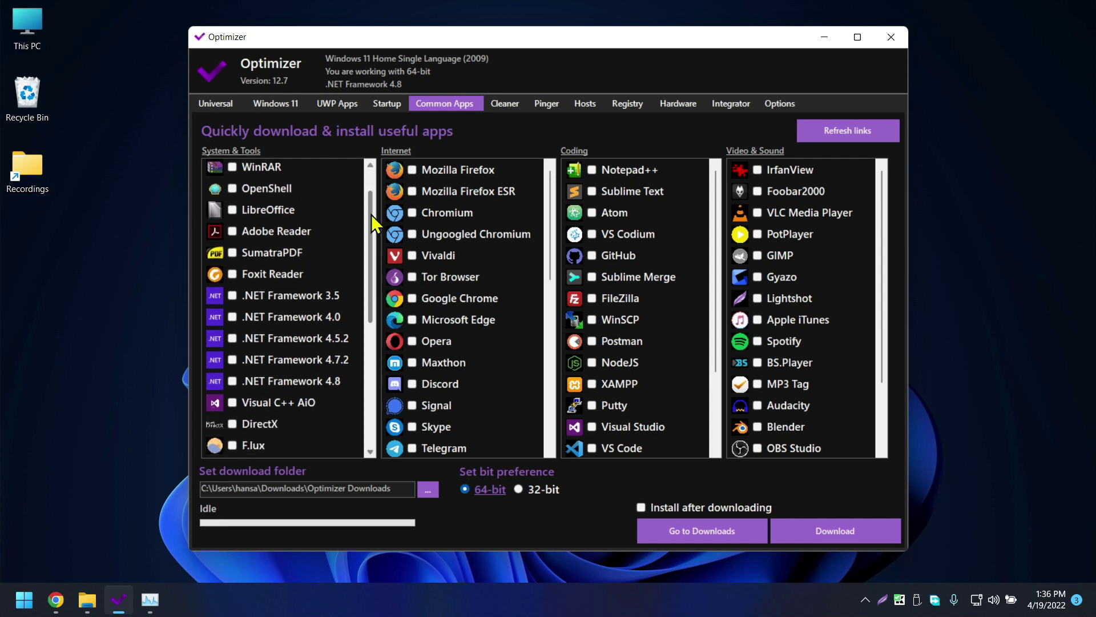
# Tick then untick Adobe Reader and 'Install after downloading', leaving nothing selected.
pyautogui.click(275, 231)
pyautogui.moveTo(373, 235); pyautogui.dragTo(354, 259)
pyautogui.scroll(3, 238, 254)
pyautogui.click(232, 278)
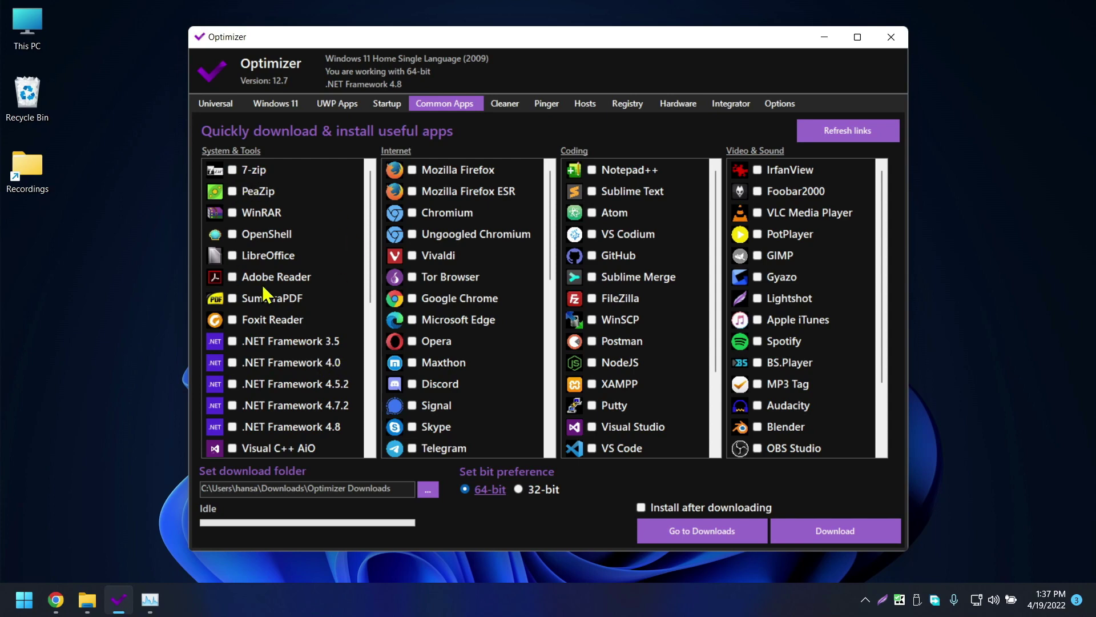
pyautogui.scroll(-2, 277, 295)
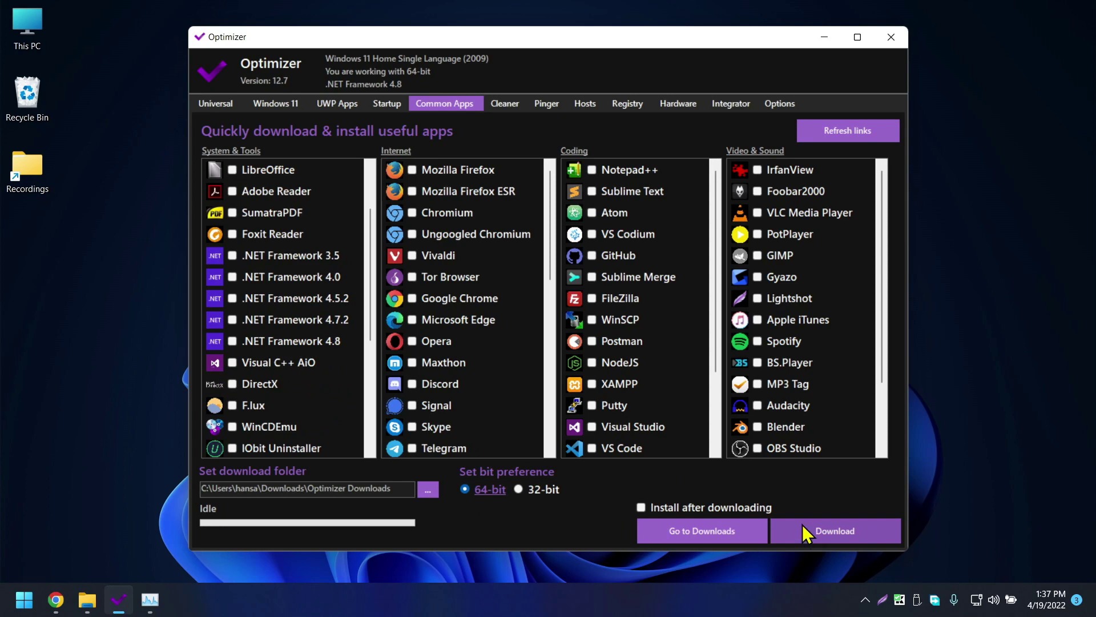
pyautogui.click(640, 507)
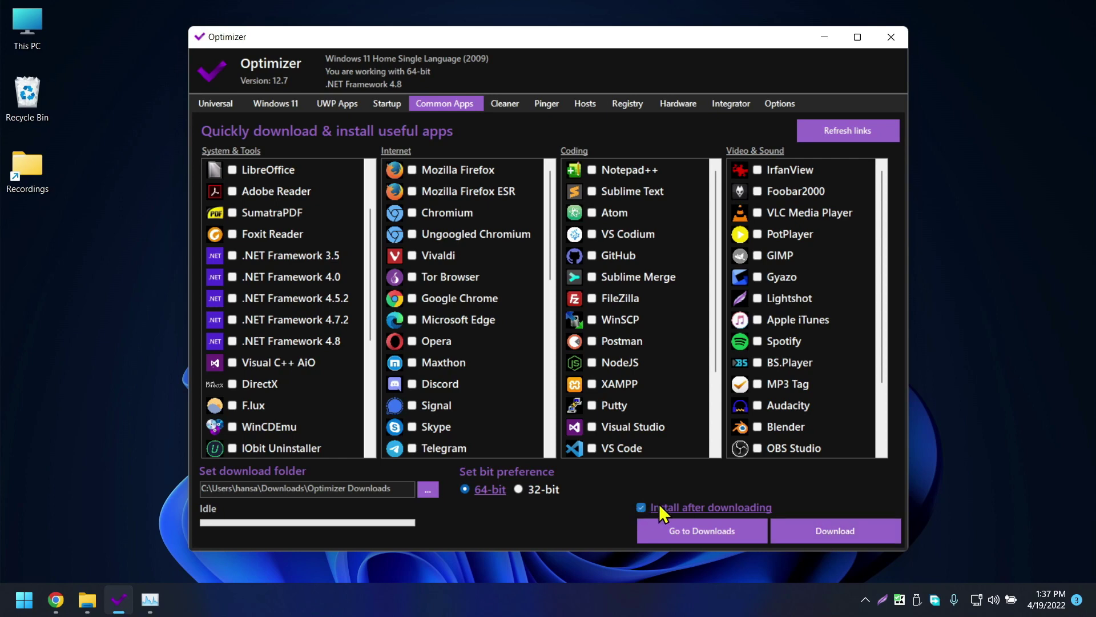
pyautogui.click(641, 508)
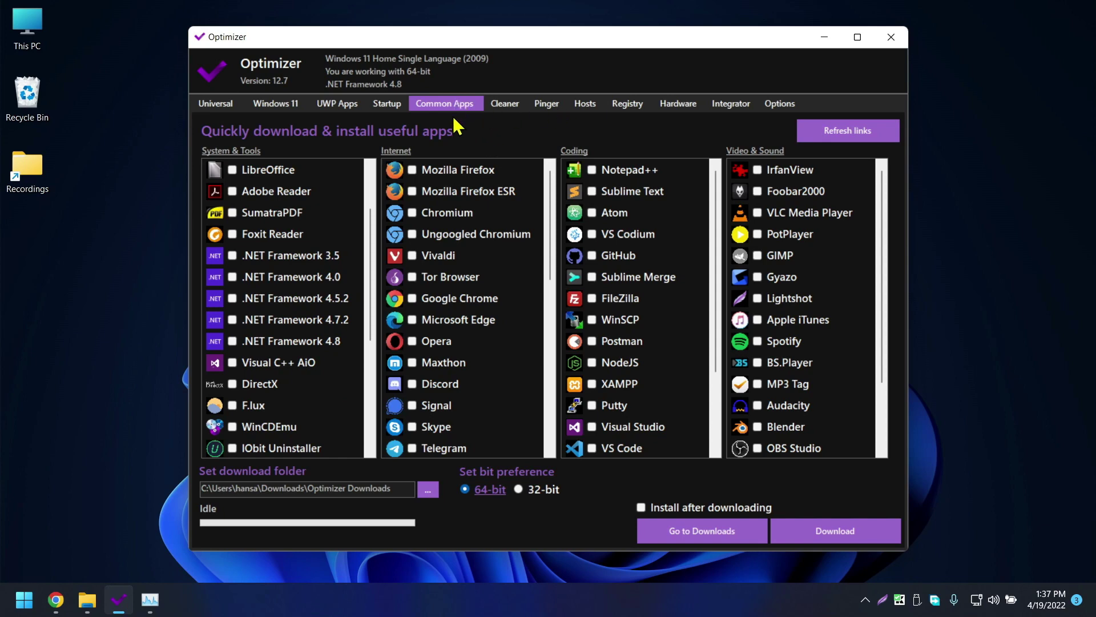
# In the Cleaner, tick Temporary files, BSOD minidumps, Error reports and Empty Recycle Bin.
pyautogui.click(501, 102)
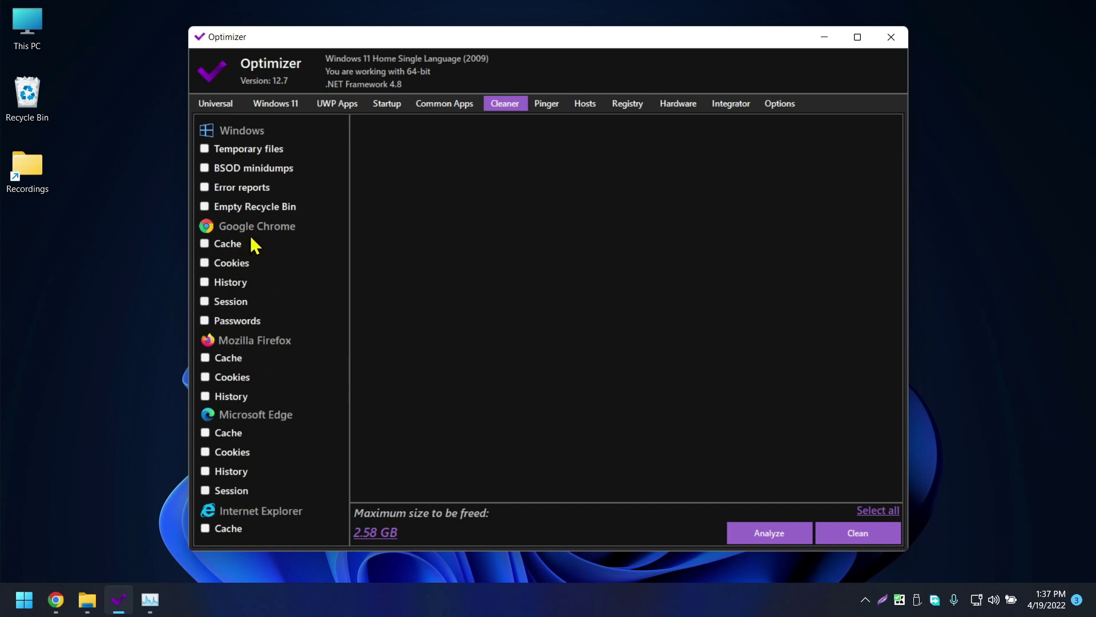
pyautogui.click(204, 148)
pyautogui.click(204, 168)
pyautogui.click(205, 188)
pyautogui.click(204, 206)
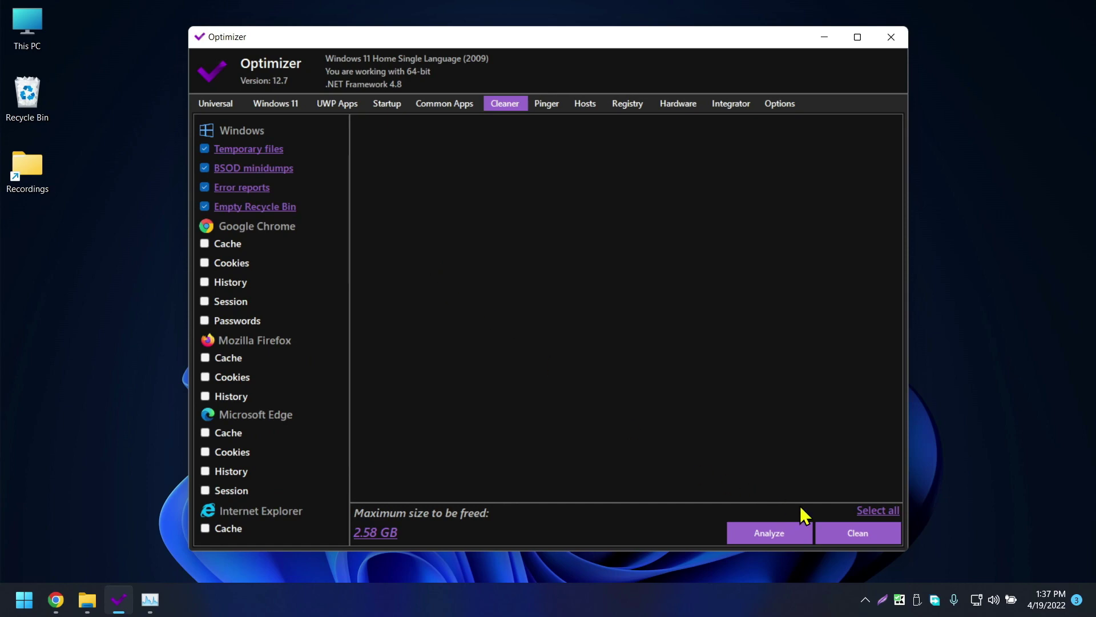
# Analyze the selected junk files and clean them.
pyautogui.click(773, 539)
pyautogui.moveTo(897, 172)
pyautogui.mouseDown()
pyautogui.moveTo(896, 453)
pyautogui.moveTo(894, 149)
pyautogui.mouseUp()
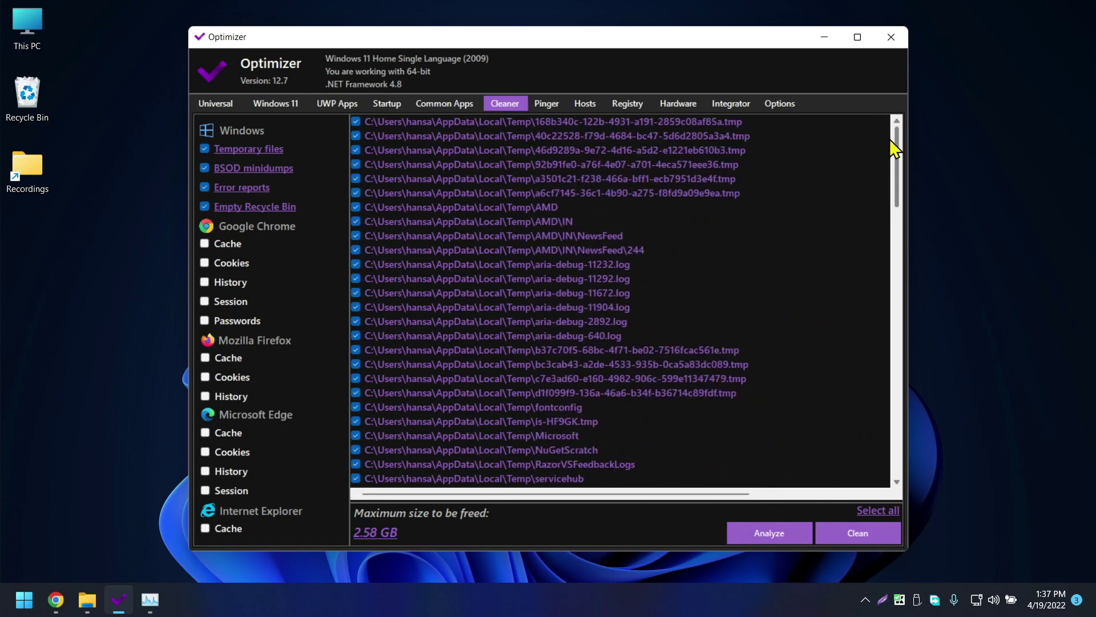
pyautogui.click(855, 534)
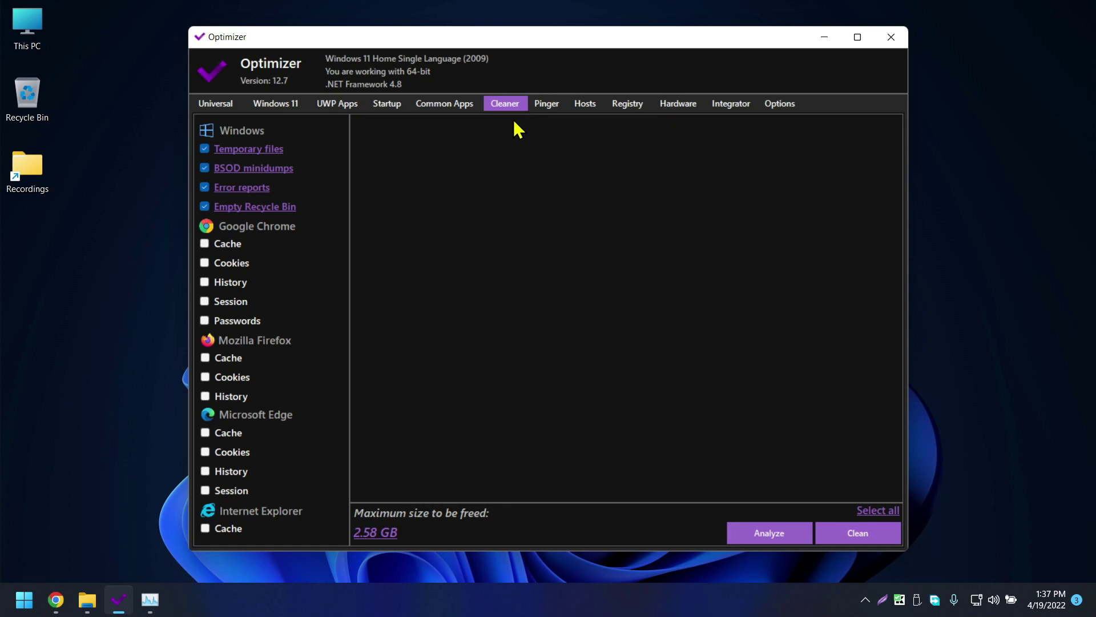
# Ping google.com for nine replies averaging 39 ms, then go to the Hosts editor.
pyautogui.click(554, 104)
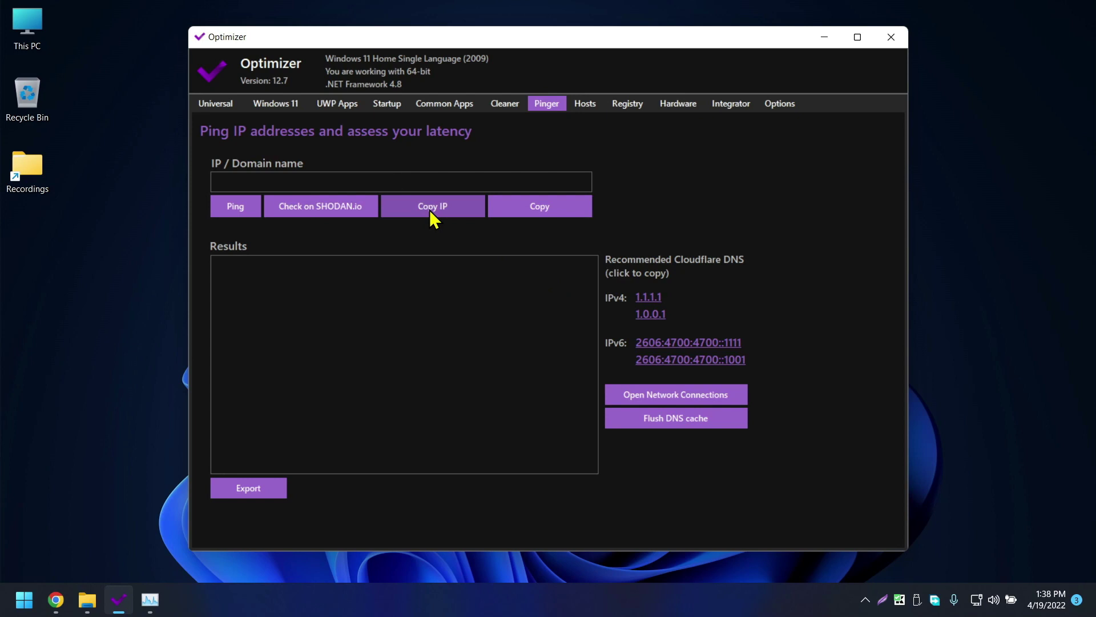
pyautogui.click(430, 179)
pyautogui.write('google.com')
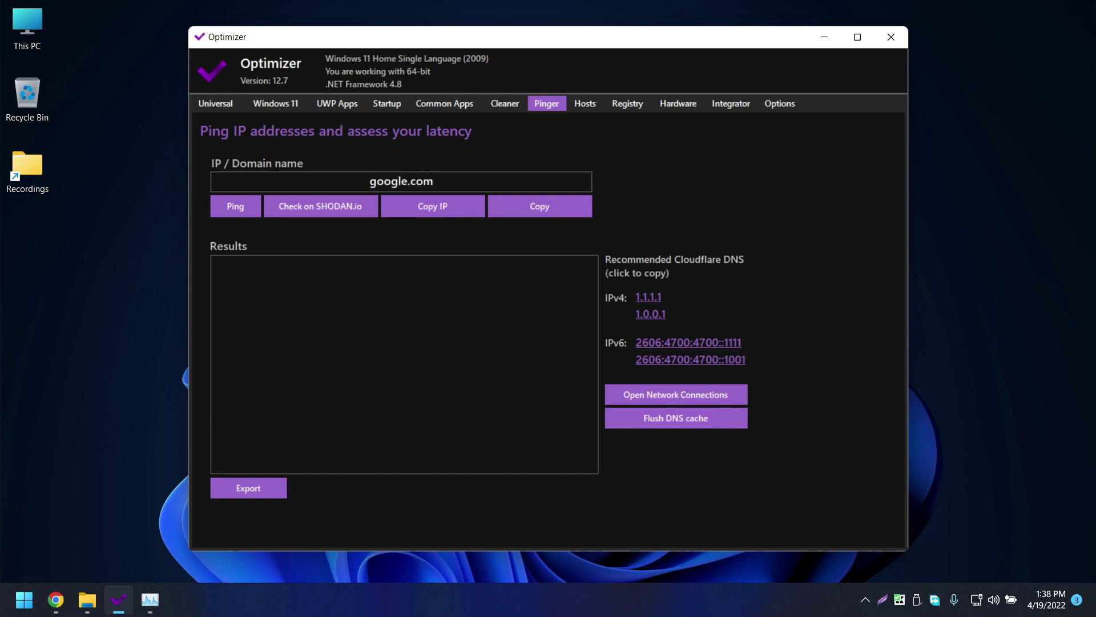
pyautogui.click(251, 206)
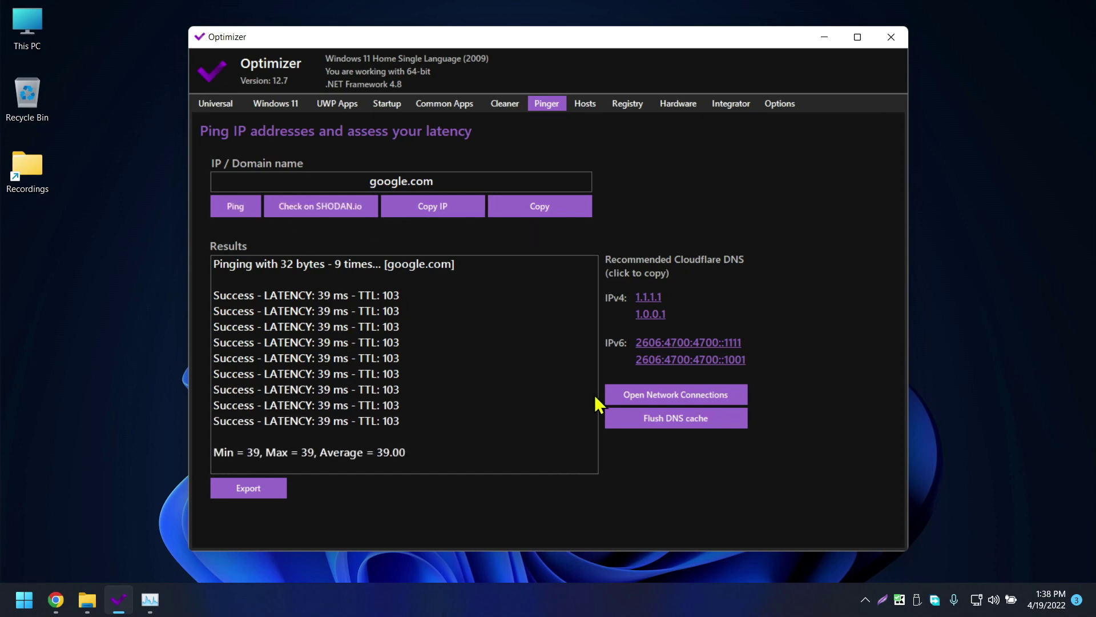
pyautogui.click(384, 455)
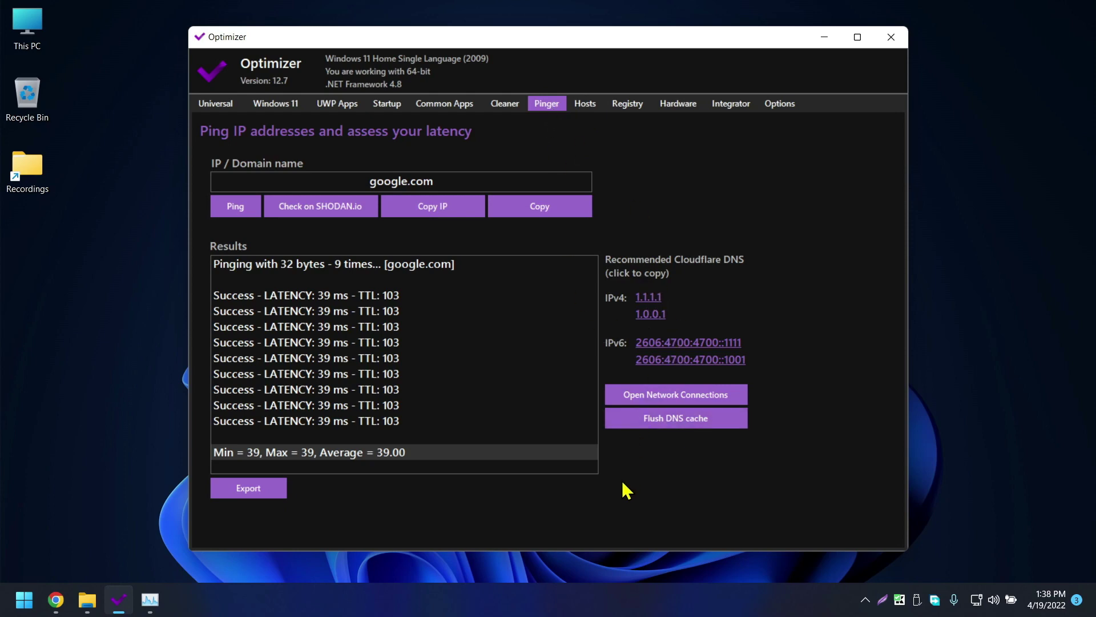
pyautogui.click(587, 102)
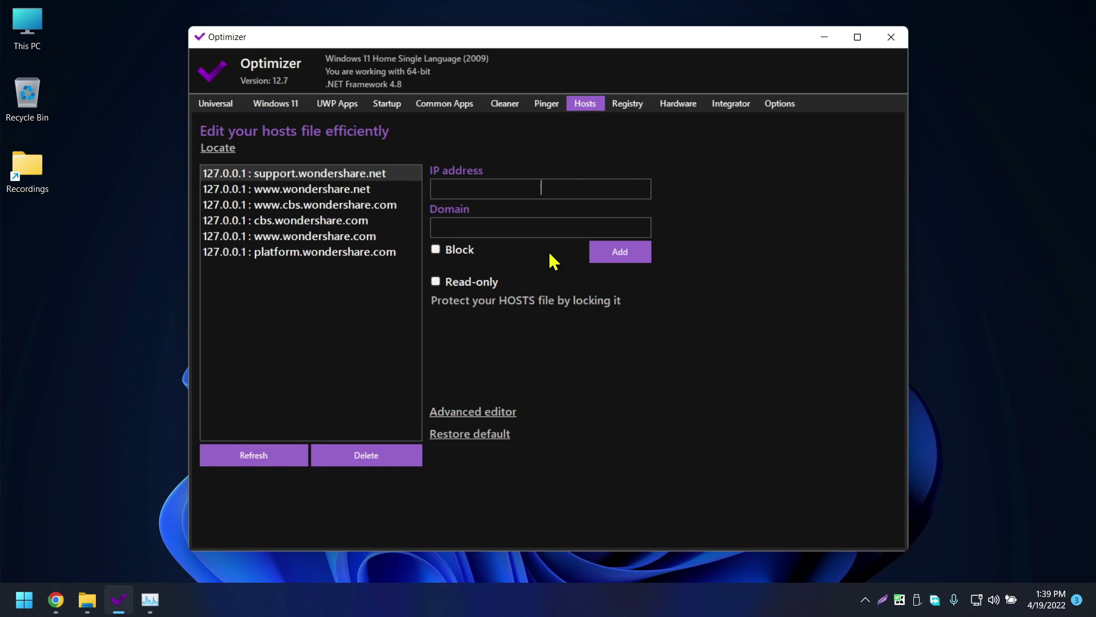
# Leave the Hosts Domain field for the Registry fixes page (Task Manager, Command Prompt, Control Panel).
pyautogui.click(534, 224)
pyautogui.click(631, 106)
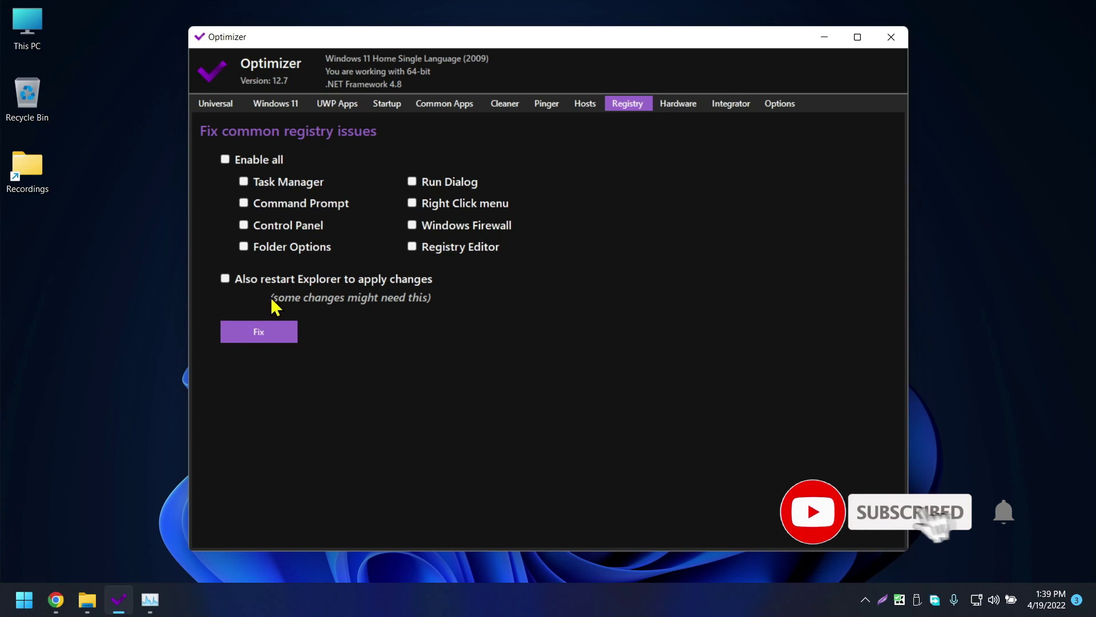
# Browse the Hardware page's Ryzen 7 5800H processor and two 8 GiB memory modules.
pyautogui.click(677, 109)
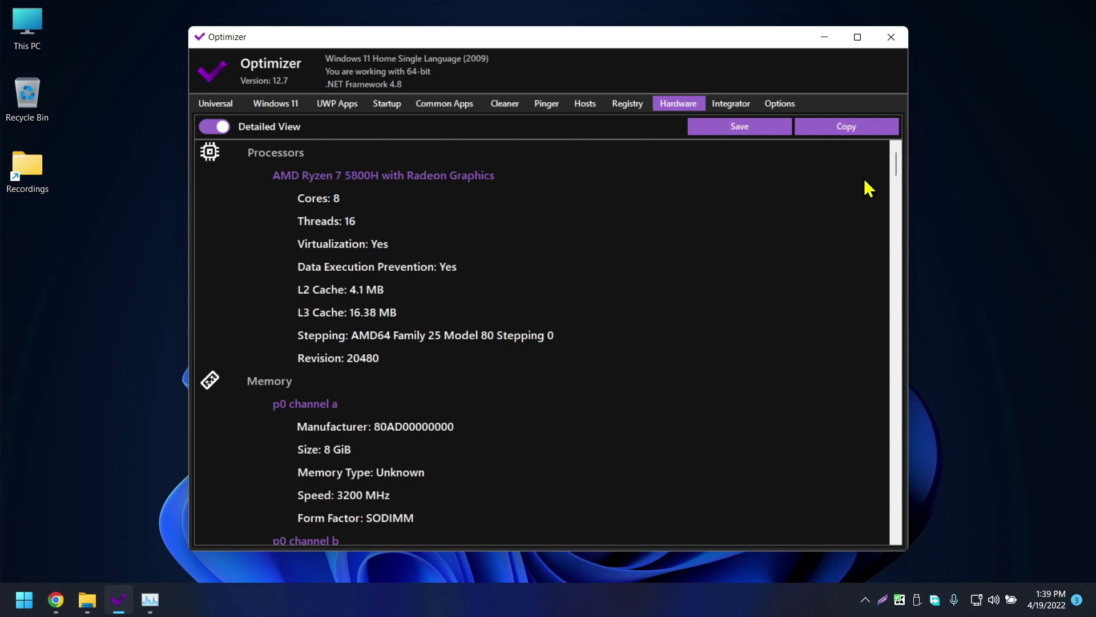
pyautogui.scroll(-12, 294, 290)
pyautogui.scroll(-5, 294, 290)
pyautogui.scroll(15, 294, 291)
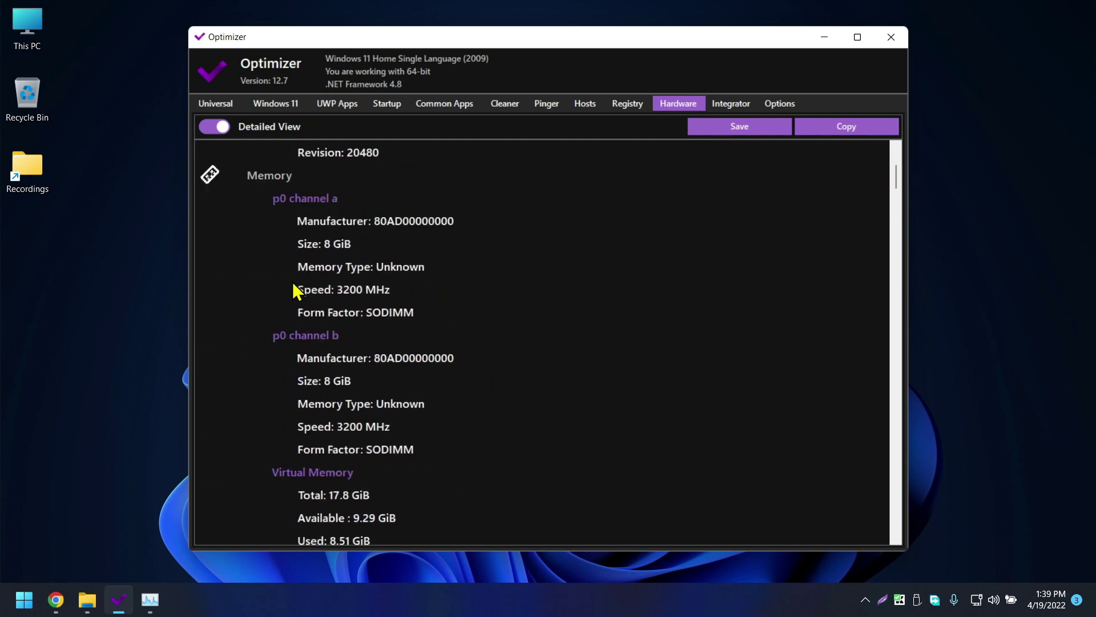
pyautogui.scroll(3, 293, 283)
pyautogui.moveTo(897, 169)
pyautogui.mouseDown()
pyautogui.moveTo(892, 475)
pyautogui.moveTo(908, 168)
pyautogui.mouseUp()
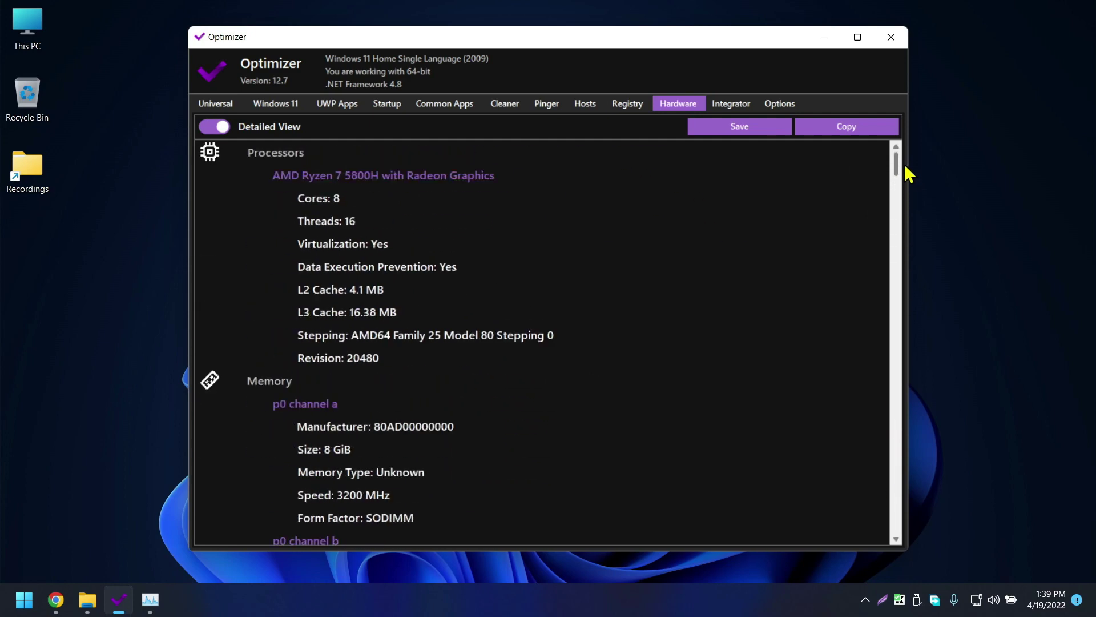
# Look through Integrator, Options, Hardware and Universal, ending on the Windows 11 tweaks list.
pyautogui.click(744, 109)
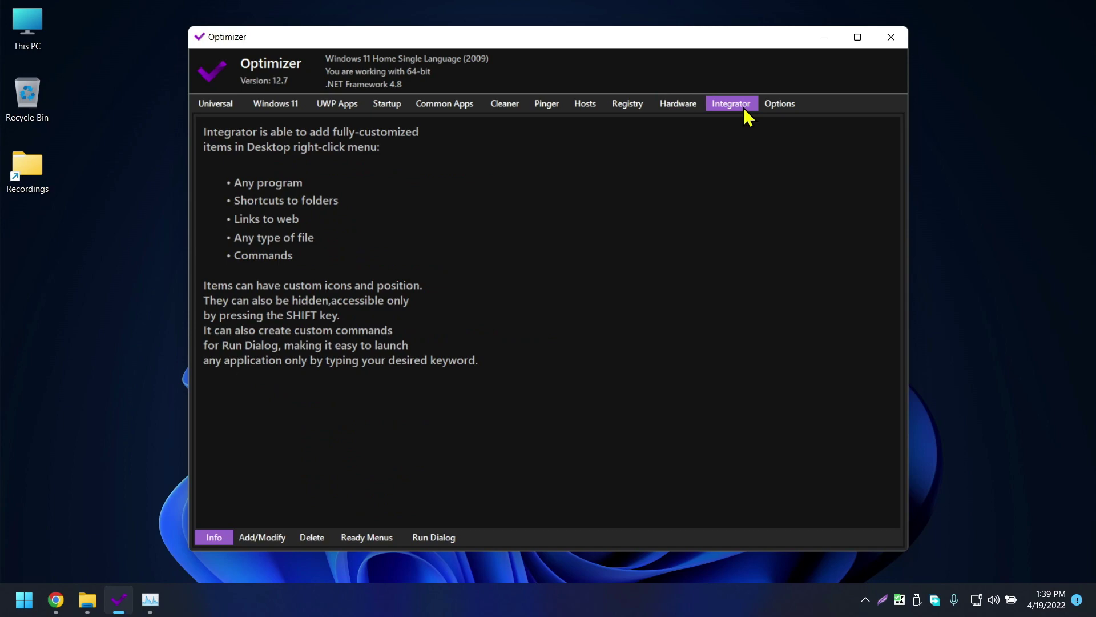
pyautogui.click(780, 104)
pyautogui.click(737, 105)
pyautogui.click(690, 105)
pyautogui.click(232, 103)
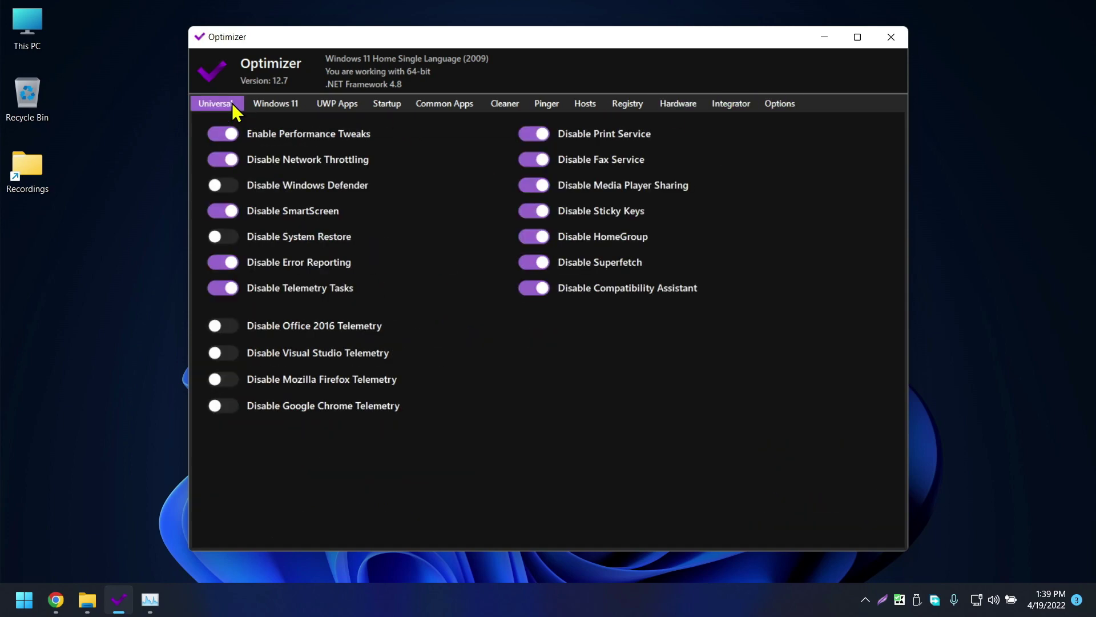
pyautogui.click(260, 103)
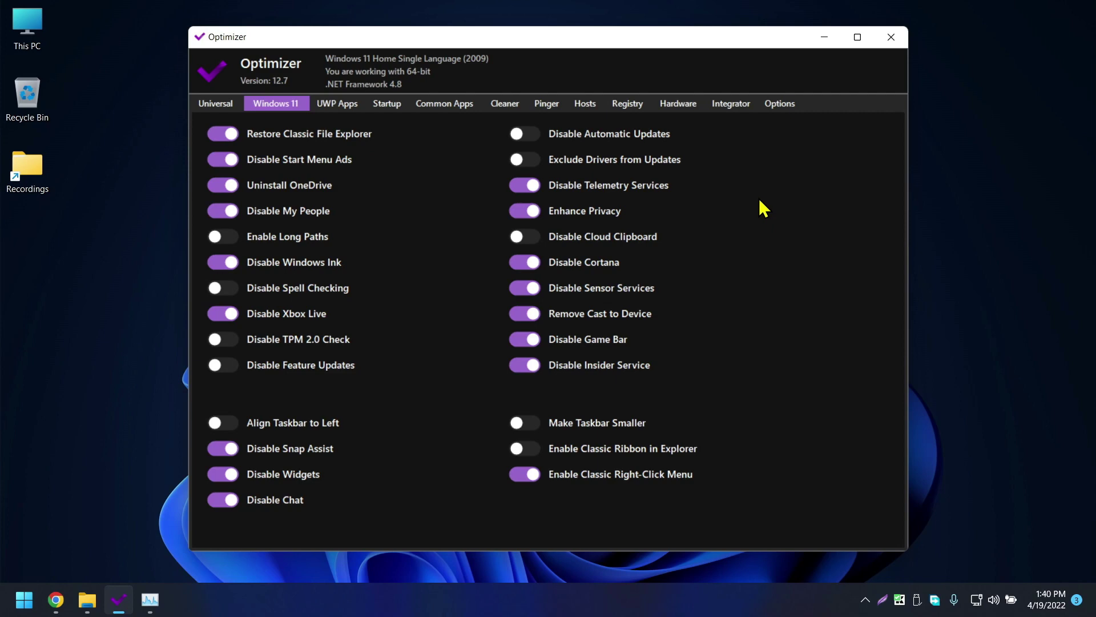
pyautogui.moveTo(651, 145)
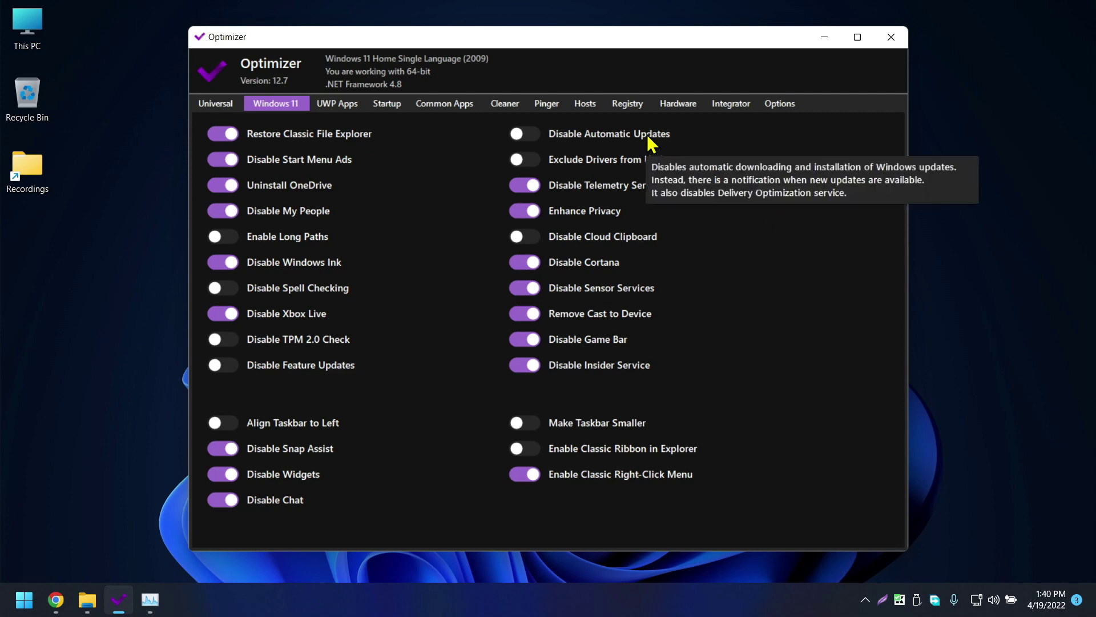